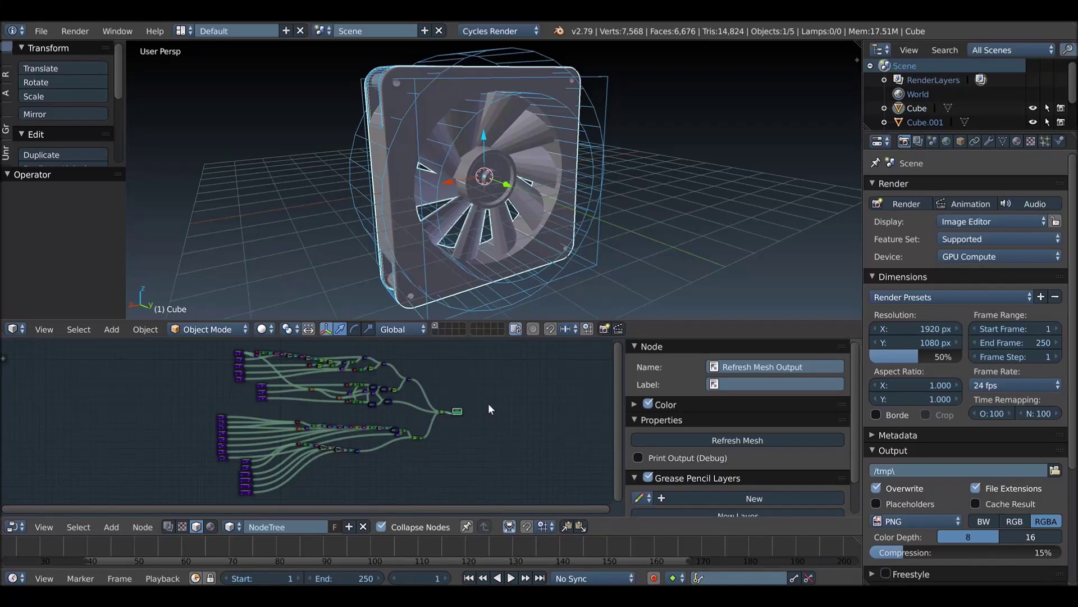
# Step: Shrink the fan housing's container size to 3.92
pyautogui.scroll(4, 96, 368)
pyautogui.scroll(3, 333, 472)
pyautogui.scroll(3, 314, 466)
pyautogui.scroll(2, 237, 411)
pyautogui.moveTo(233, 419); pyautogui.dragTo(223, 420)
pyautogui.scroll(-3, 452, 179)
pyautogui.moveTo(452, 180); pyautogui.dragTo(394, 270, button='middle')
# Step: Rework the housing's bevel amount to 0.36 while watching the rounded edges
pyautogui.moveTo(321, 440); pyautogui.dragTo(309, 392, button='middle')
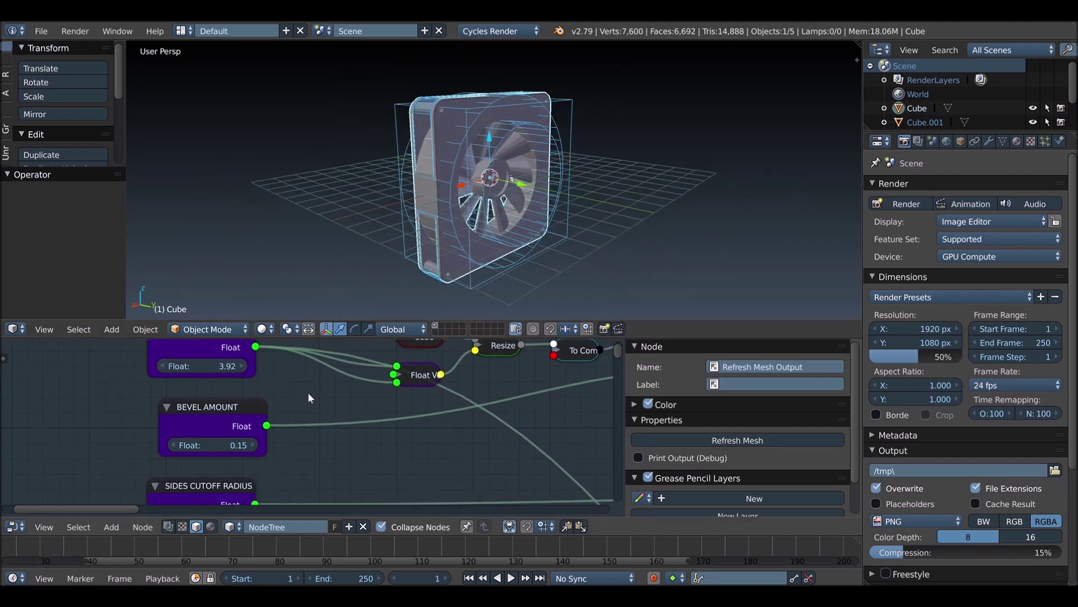
pyautogui.scroll(3, 421, 181)
pyautogui.scroll(2, 446, 185)
pyautogui.click(250, 446)
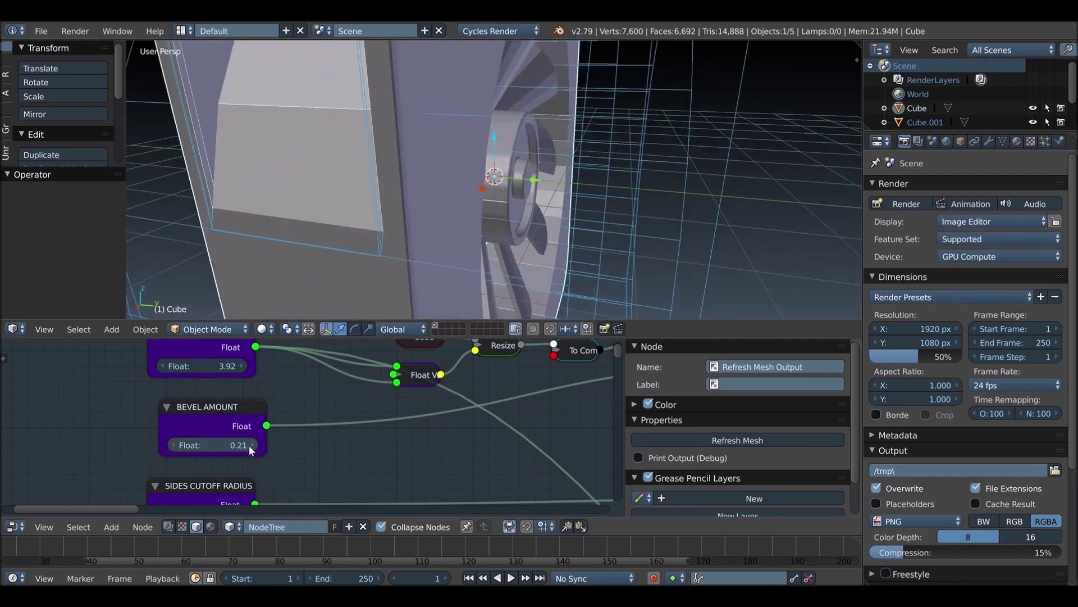
pyautogui.moveTo(250, 444); pyautogui.dragTo(216, 447)
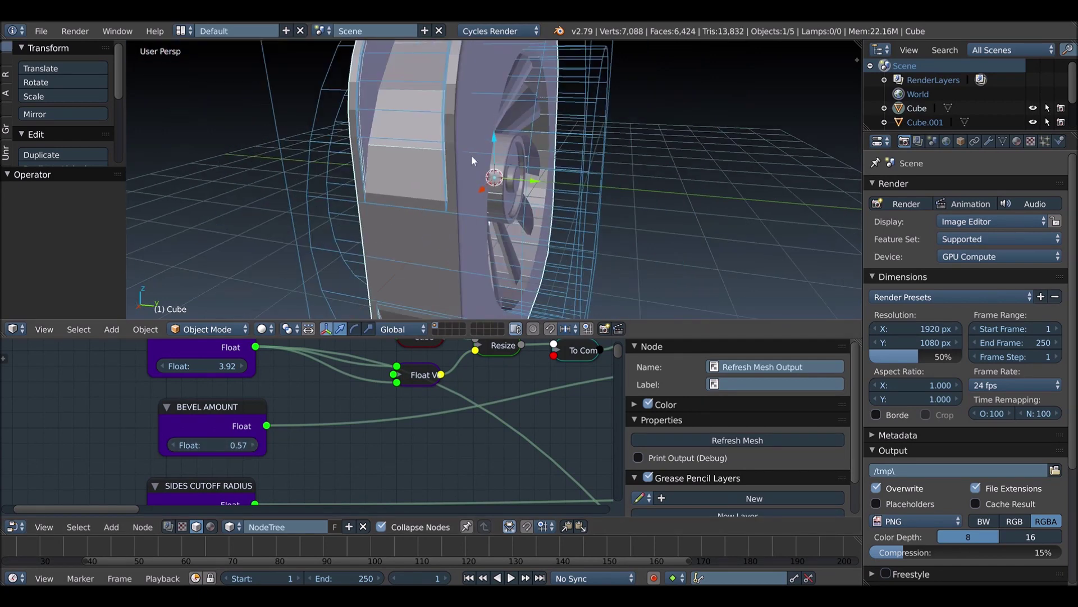
pyautogui.scroll(-3, 478, 180)
pyautogui.scroll(-2, 488, 207)
pyautogui.moveTo(225, 444); pyautogui.dragTo(246, 430)
pyautogui.keyDown('shift'); pyautogui.scroll(-4, 228, 442); pyautogui.keyUp('shift')
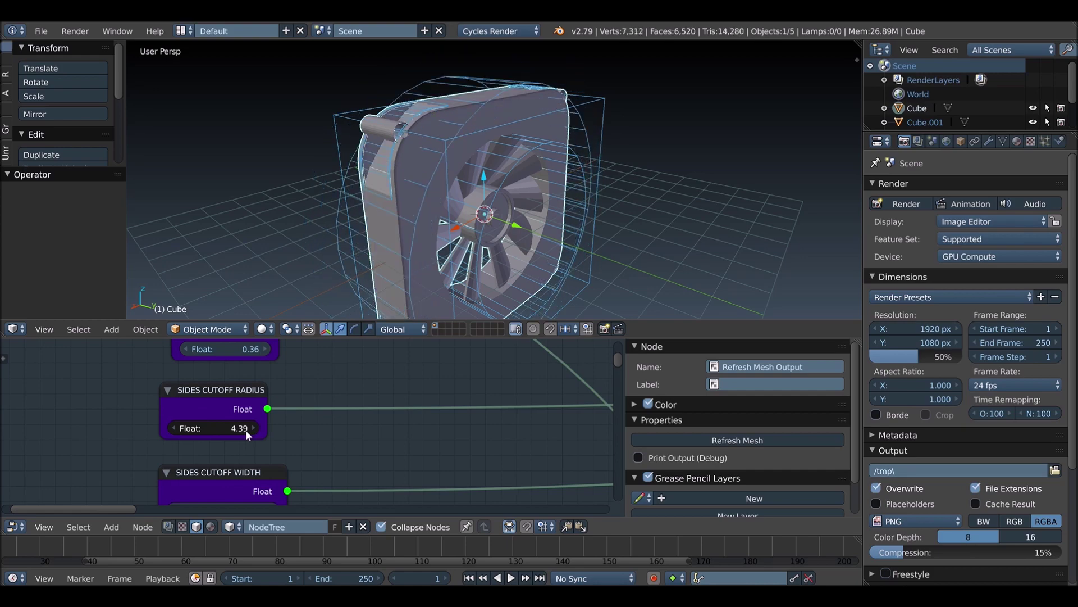
# Step: Set the sides cutoff radius to 4.39
pyautogui.moveTo(485, 170)
pyautogui.mouseDown(button='middle')
pyautogui.moveTo(444, 170)
pyautogui.moveTo(377, 190)
pyautogui.mouseUp(button='middle')
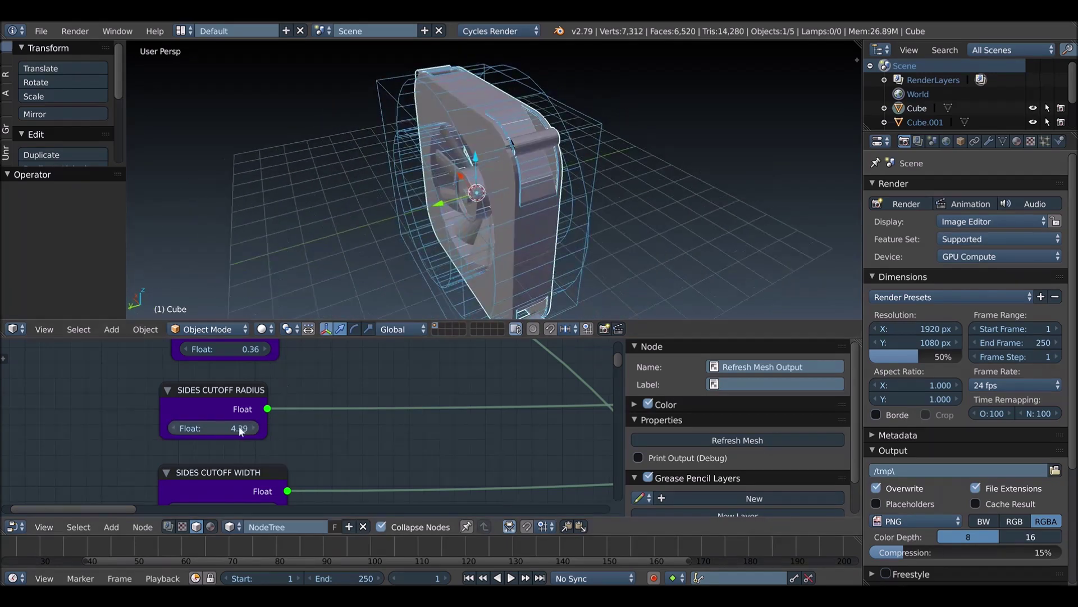
pyautogui.moveTo(238, 430); pyautogui.dragTo(230, 426)
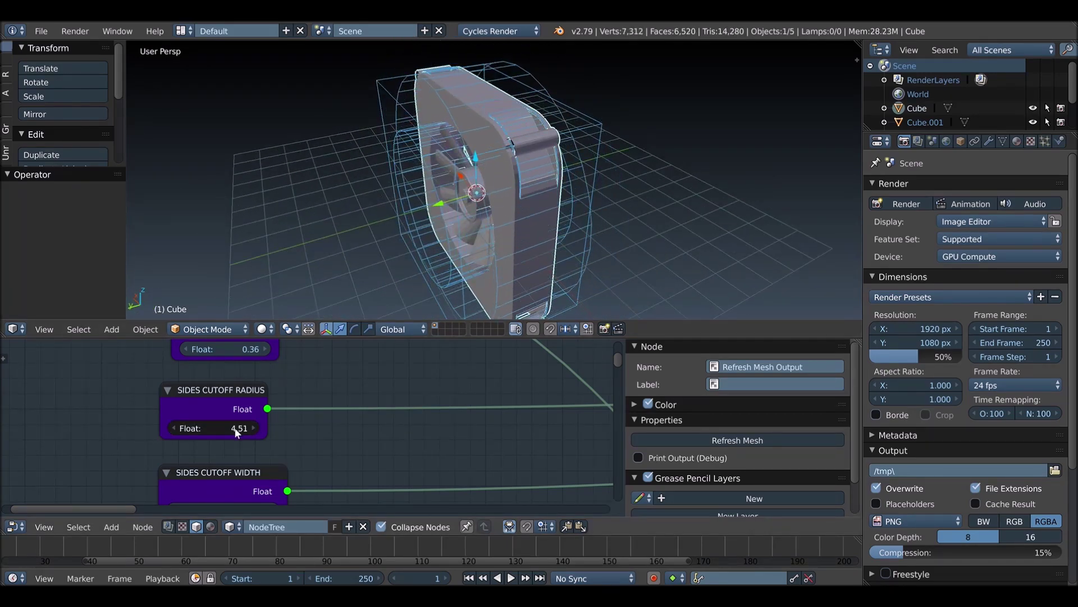
pyautogui.keyDown('shift'); pyautogui.scroll(-4, 328, 376); pyautogui.keyUp('shift')
# Step: Widen the sides cutoff width to 0.78
pyautogui.moveTo(236, 420); pyautogui.dragTo(234, 419)
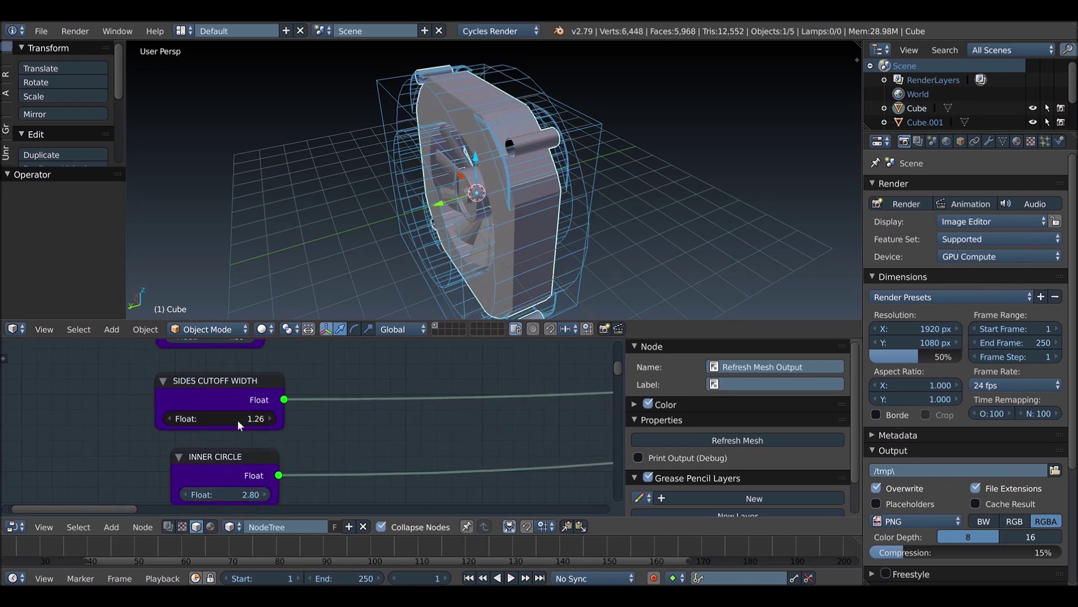
pyautogui.moveTo(432, 243)
pyautogui.mouseDown(button='middle')
pyautogui.moveTo(455, 188)
pyautogui.moveTo(465, 247)
pyautogui.mouseUp(button='middle')
pyautogui.keyDown('shift'); pyautogui.scroll(-2, 276, 406); pyautogui.keyUp('shift')
pyautogui.moveTo(250, 388); pyautogui.dragTo(252, 388)
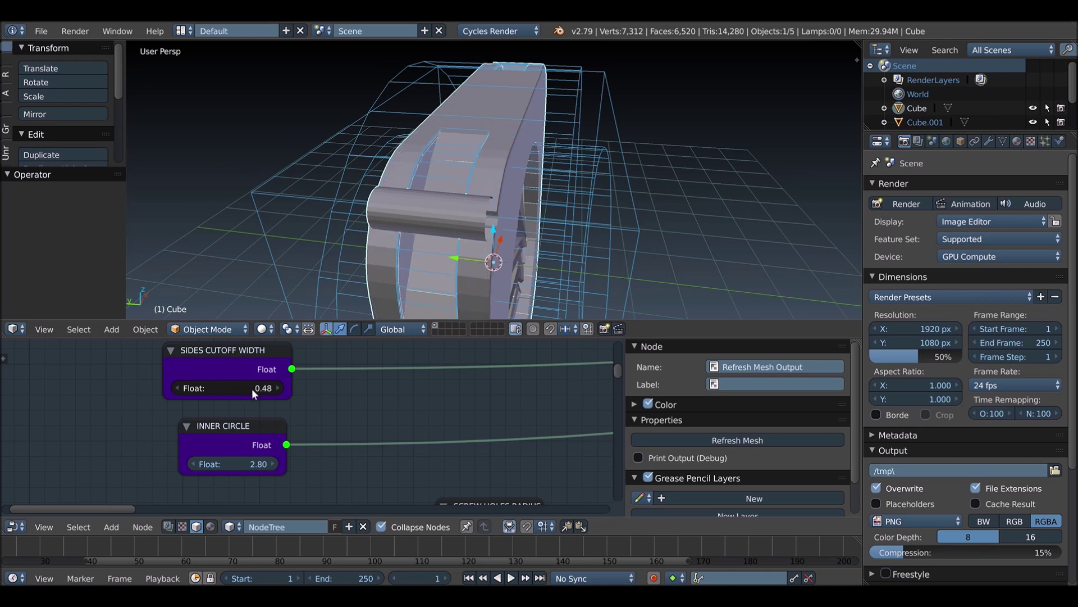
pyautogui.moveTo(252, 389); pyautogui.dragTo(260, 342, button='middle')
# Step: Enlarge the fan's inner circle to about 4.06
pyautogui.moveTo(449, 252)
pyautogui.mouseDown(button='middle')
pyautogui.moveTo(498, 177)
pyautogui.moveTo(506, 202)
pyautogui.mouseUp(button='middle')
pyautogui.moveTo(255, 421)
pyautogui.mouseDown()
pyautogui.moveTo(270, 417)
pyautogui.moveTo(252, 418)
pyautogui.mouseUp()
pyautogui.moveTo(449, 213)
pyautogui.mouseDown(button='middle')
pyautogui.moveTo(464, 195)
pyautogui.moveTo(430, 193)
pyautogui.mouseUp(button='middle')
# Step: Enlarge the screw holes radius to 0.85 and refresh the fan mesh
pyautogui.scroll(-1, 350, 441)
pyautogui.scroll(2, 353, 384)
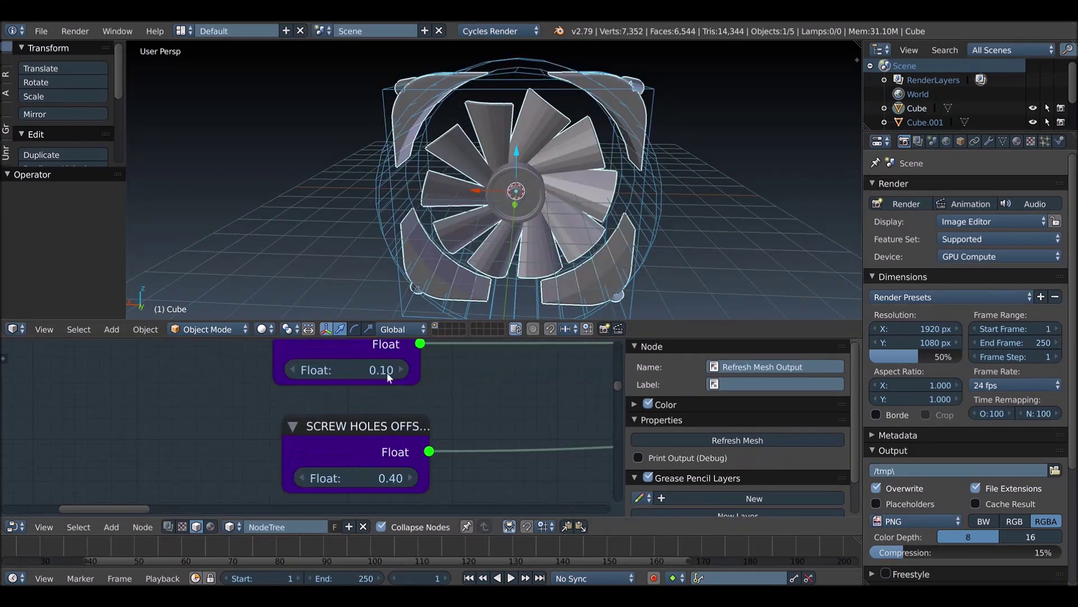
pyautogui.scroll(2, 352, 385)
pyautogui.click(472, 393)
pyautogui.moveTo(483, 393); pyautogui.dragTo(477, 393)
pyautogui.moveTo(529, 223)
pyautogui.mouseDown(button='middle')
pyautogui.moveTo(565, 227)
pyautogui.moveTo(535, 213)
pyautogui.mouseUp(button='middle')
pyautogui.moveTo(362, 437); pyautogui.dragTo(490, 425)
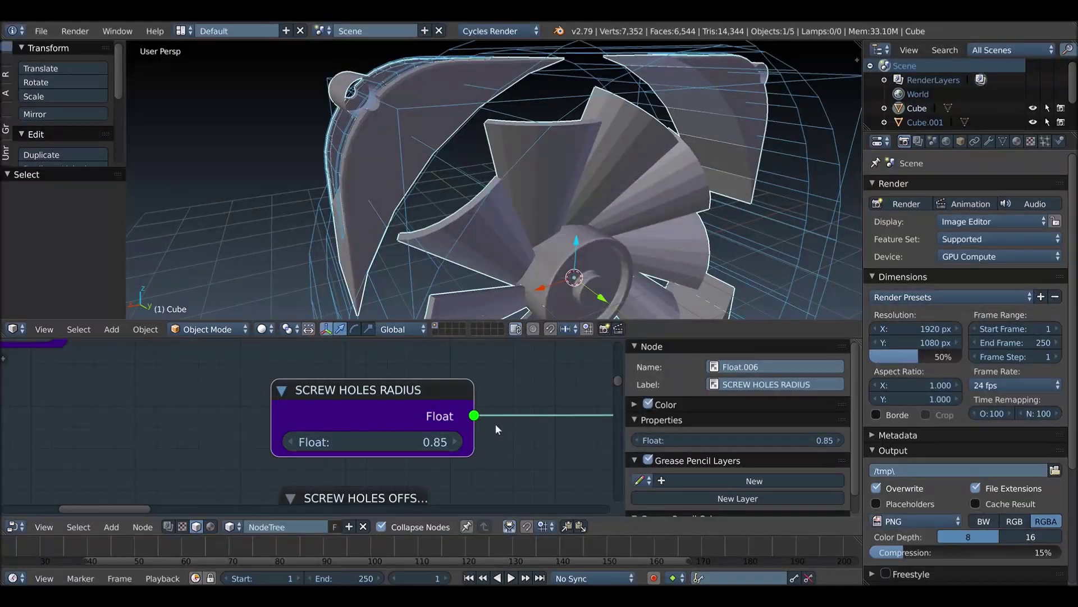
pyautogui.scroll(-5, 490, 425)
pyautogui.scroll(2, 500, 466)
pyautogui.click(500, 466)
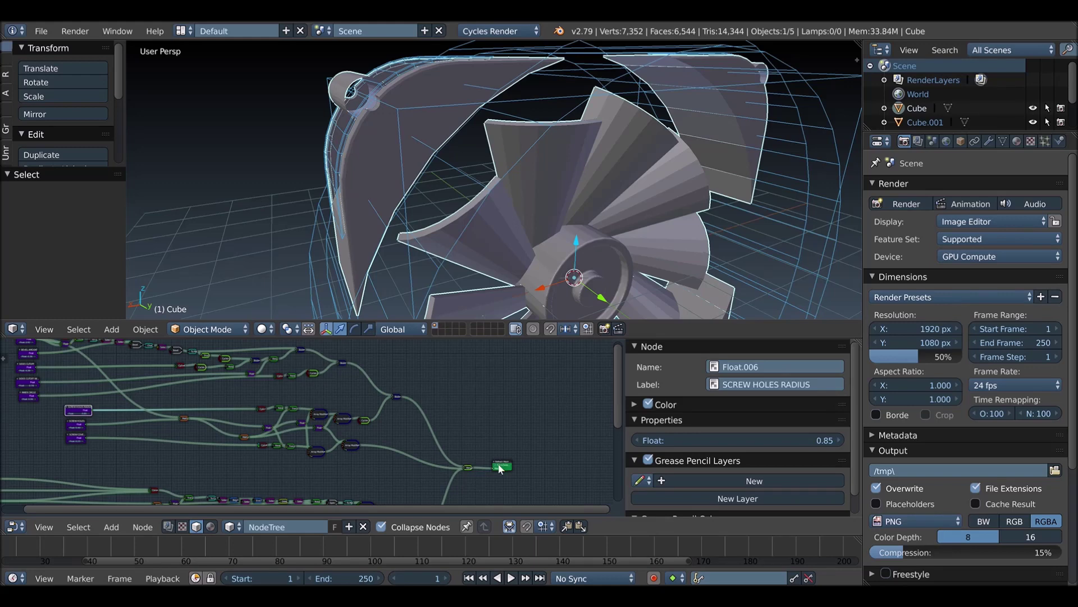
pyautogui.click(689, 438)
# Step: Adjust the screw holes radius, offset and cover radius fields, then refresh the mesh
pyautogui.scroll(4, 270, 422)
pyautogui.scroll(3, 265, 407)
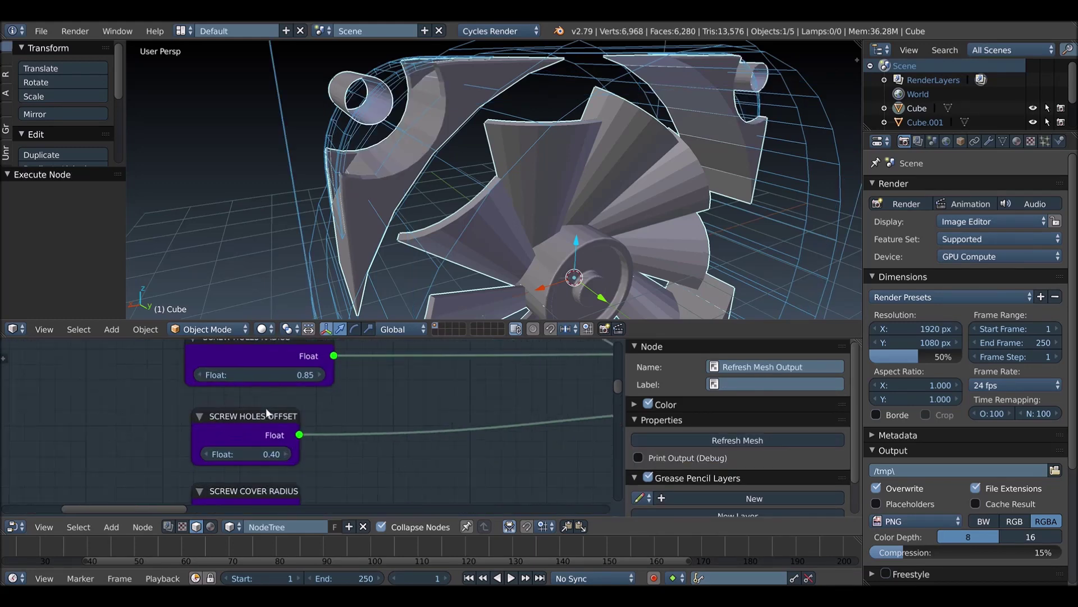
pyautogui.scroll(1, 308, 393)
pyautogui.moveTo(308, 394)
pyautogui.mouseDown()
pyautogui.moveTo(318, 397)
pyautogui.moveTo(309, 397)
pyautogui.mouseUp()
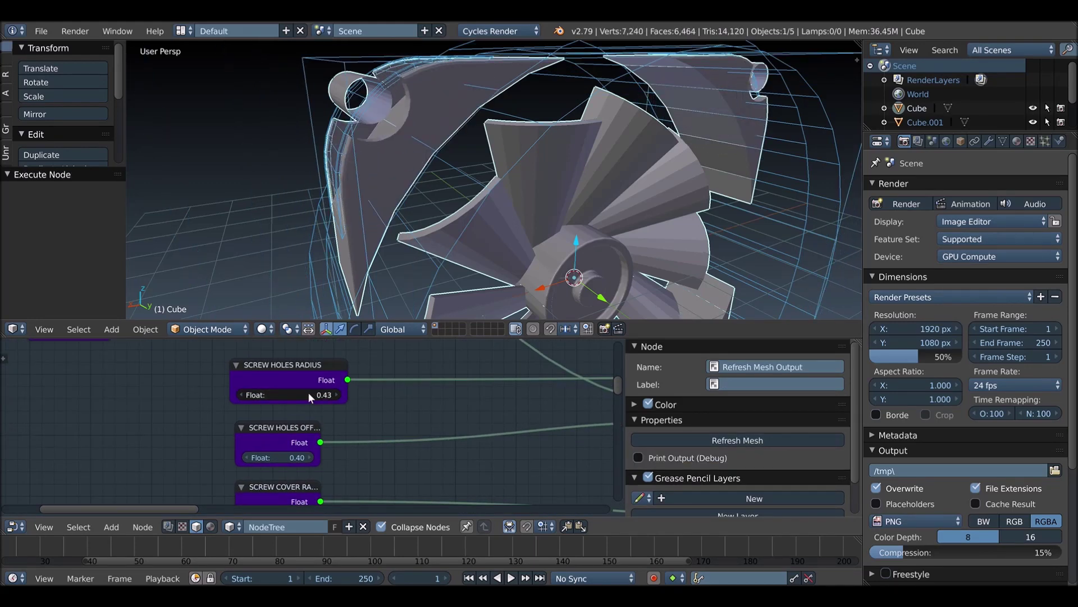
pyautogui.moveTo(389, 452); pyautogui.dragTo(380, 389, button='middle')
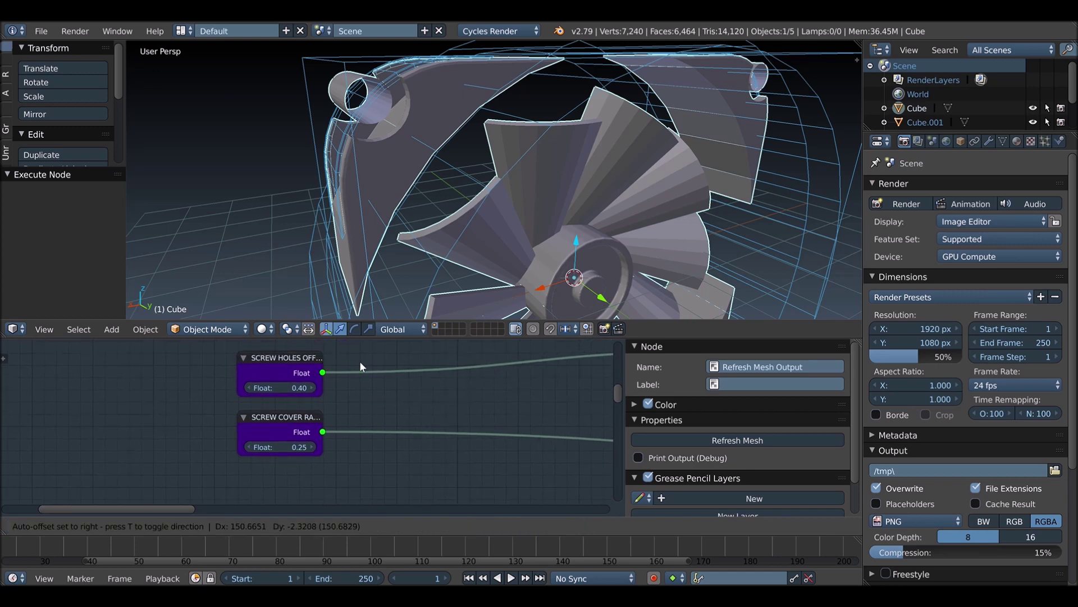
pyautogui.moveTo(325, 365); pyautogui.dragTo(365, 371)
pyautogui.moveTo(322, 417); pyautogui.dragTo(365, 417)
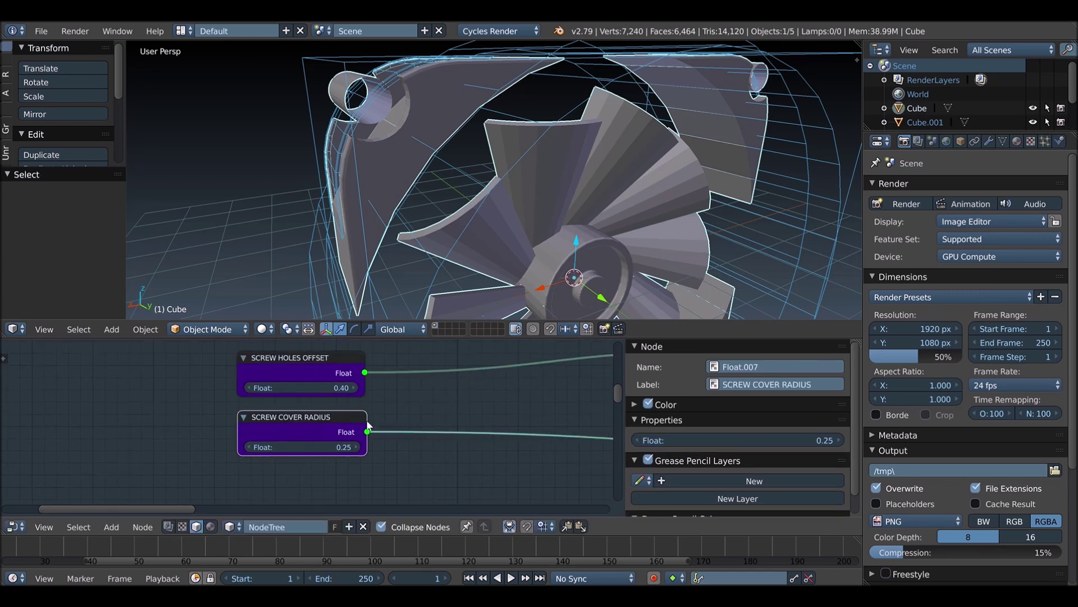
pyautogui.scroll(-3, 457, 449)
pyautogui.scroll(-4, 457, 449)
pyautogui.click(457, 448)
# Step: Set the screw holes offset to 0.76 and screw holes radius to 0.16
pyautogui.moveTo(246, 371); pyautogui.dragTo(348, 434, button='middle')
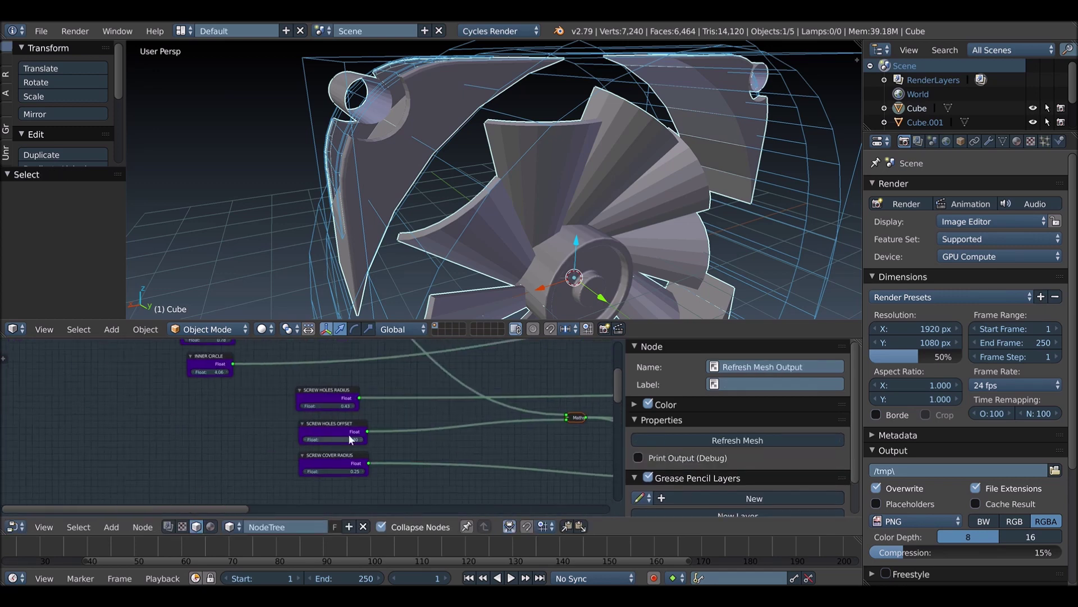
pyautogui.scroll(3, 327, 426)
pyautogui.moveTo(325, 434); pyautogui.dragTo(318, 437)
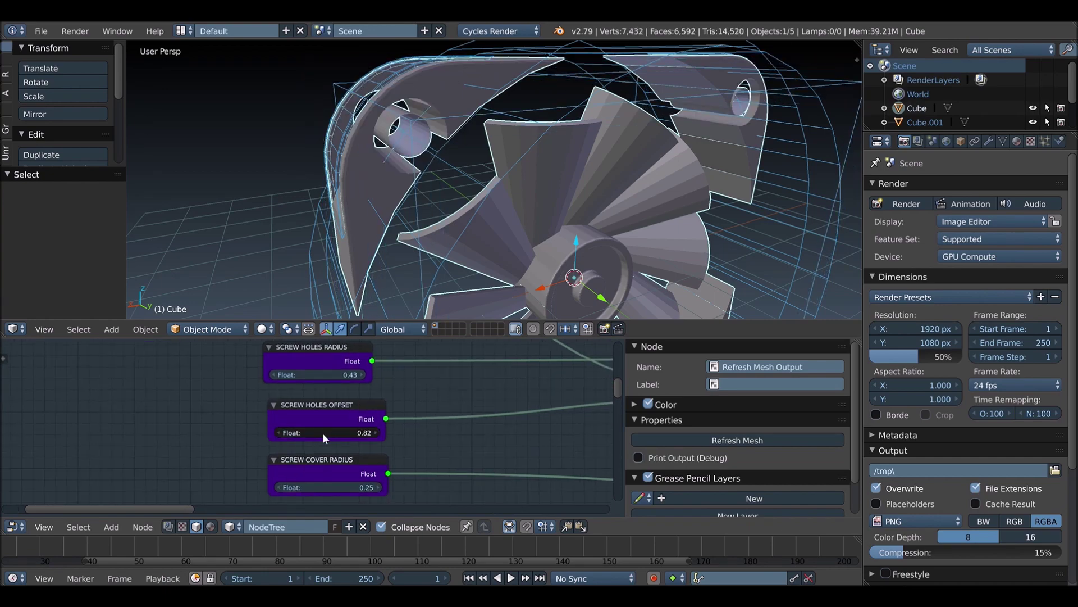
pyautogui.moveTo(337, 376); pyautogui.dragTo(333, 371)
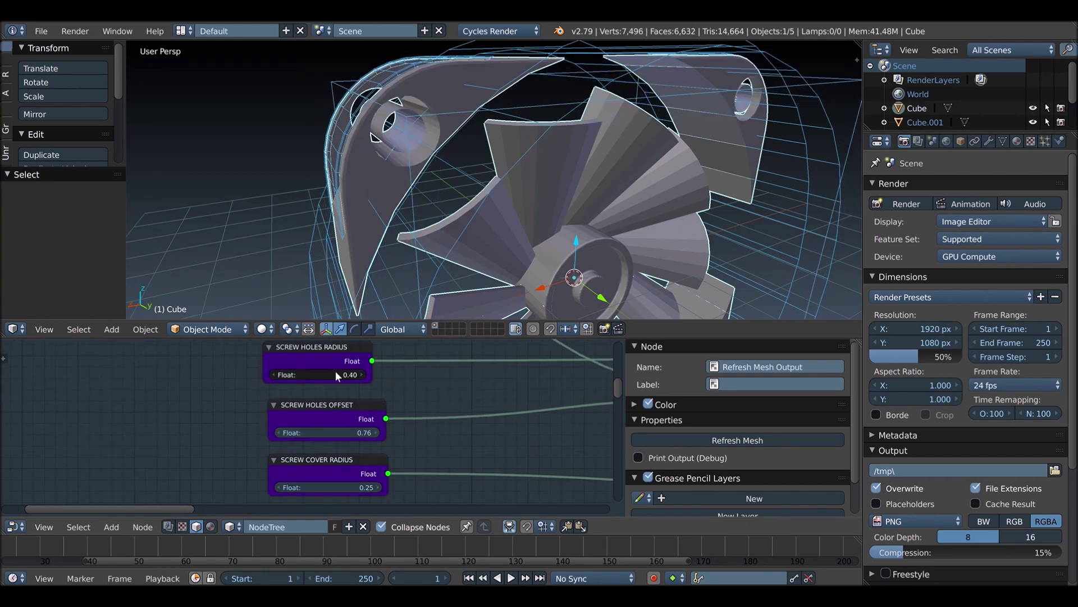
pyautogui.scroll(4, 486, 185)
pyautogui.scroll(-5, 485, 185)
# Step: Enlarge the screw cover radius to 0.40 and briefly preview the fan in rendered shading
pyautogui.moveTo(471, 173)
pyautogui.mouseDown(button='middle')
pyautogui.moveTo(447, 147)
pyautogui.moveTo(434, 249)
pyautogui.mouseUp(button='middle')
pyautogui.scroll(4, 483, 253)
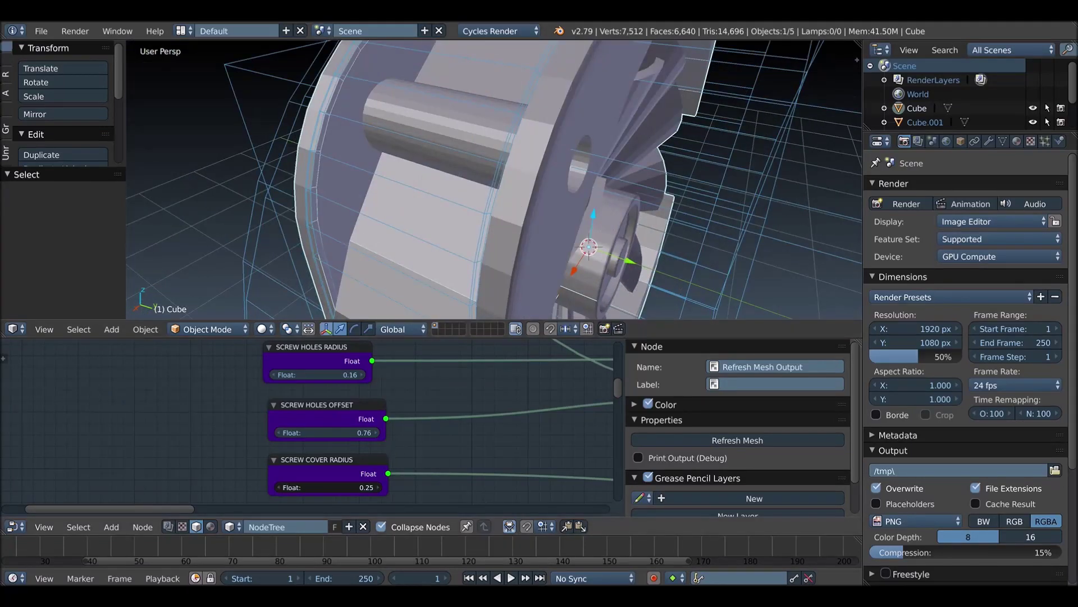
pyautogui.moveTo(314, 487); pyautogui.dragTo(332, 485)
pyautogui.scroll(-4, 492, 223)
pyautogui.moveTo(493, 223); pyautogui.dragTo(504, 240, button='middle')
pyautogui.hotkey('shift', 'z')
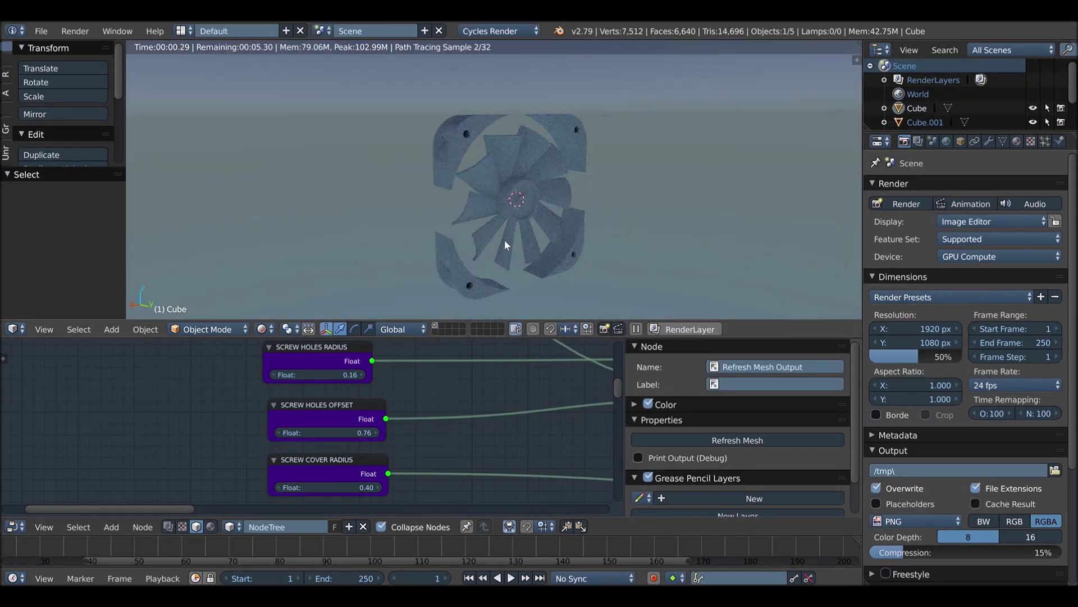
pyautogui.hotkey('shift', 'z')
pyautogui.scroll(-2, 438, 405)
pyautogui.scroll(-5, 393, 387)
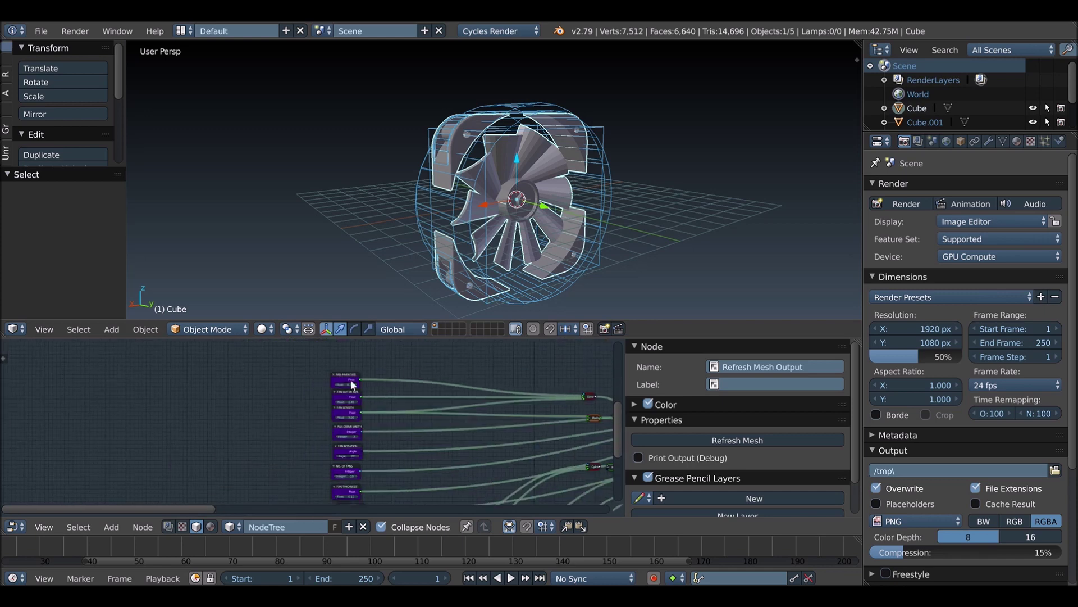
# Step: Enlarge the fan inner size to 0.68
pyautogui.scroll(5, 375, 378)
pyautogui.scroll(2, 365, 399)
pyautogui.scroll(2, 486, 239)
pyautogui.scroll(4, 537, 205)
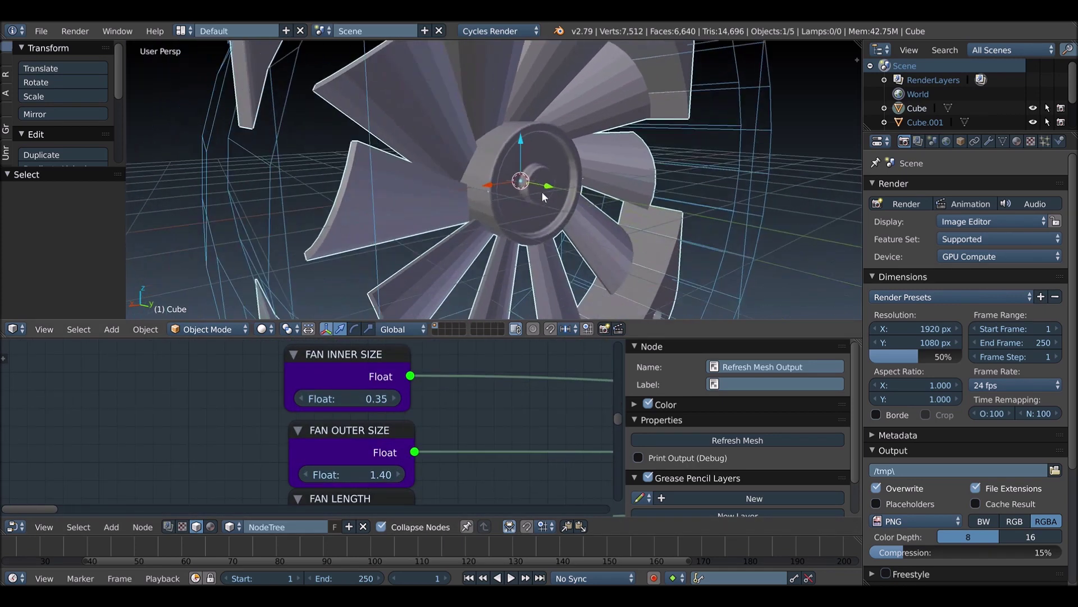
pyautogui.moveTo(371, 400)
pyautogui.mouseDown()
pyautogui.moveTo(388, 400)
pyautogui.moveTo(374, 401)
pyautogui.mouseUp()
pyautogui.moveTo(476, 242)
pyautogui.mouseDown(button='middle')
pyautogui.moveTo(473, 195)
pyautogui.moveTo(498, 220)
pyautogui.mouseUp(button='middle')
# Step: Reduce the fan outer size to 0.80 and preview it in rendered shading
pyautogui.moveTo(424, 454); pyautogui.dragTo(441, 405, button='middle')
pyautogui.moveTo(395, 425)
pyautogui.mouseDown()
pyautogui.moveTo(385, 428)
pyautogui.moveTo(397, 424)
pyautogui.mouseUp()
pyautogui.moveTo(490, 217)
pyautogui.mouseDown(button='middle')
pyautogui.moveTo(464, 217)
pyautogui.moveTo(487, 223)
pyautogui.mouseUp(button='middle')
pyautogui.hotkey('shift', 'z')
pyautogui.hotkey('shift', 'z')
# Step: Lengthen the fan blades to a fan length of 5.40
pyautogui.scroll(-1, 393, 427)
pyautogui.scroll(-1, 394, 428)
pyautogui.moveTo(393, 427); pyautogui.dragTo(369, 428)
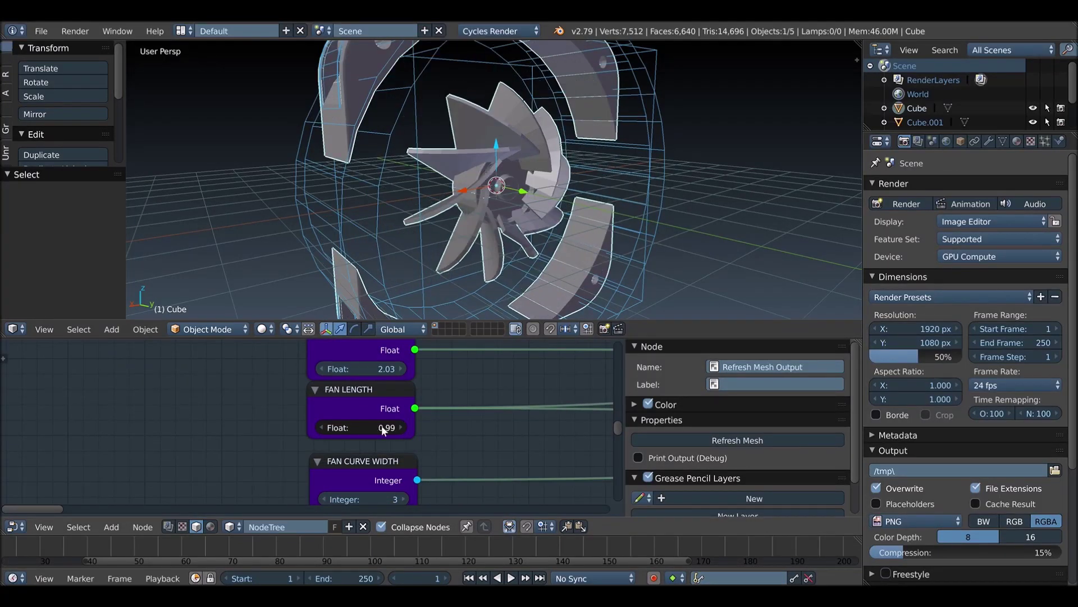
pyautogui.scroll(-4, 495, 267)
pyautogui.moveTo(367, 427); pyautogui.dragTo(413, 422)
pyautogui.hotkey('shift', 'z')
pyautogui.hotkey('shift', 'z')
pyautogui.moveTo(367, 428)
pyautogui.mouseDown()
pyautogui.moveTo(394, 427)
pyautogui.moveTo(315, 428)
pyautogui.mouseUp()
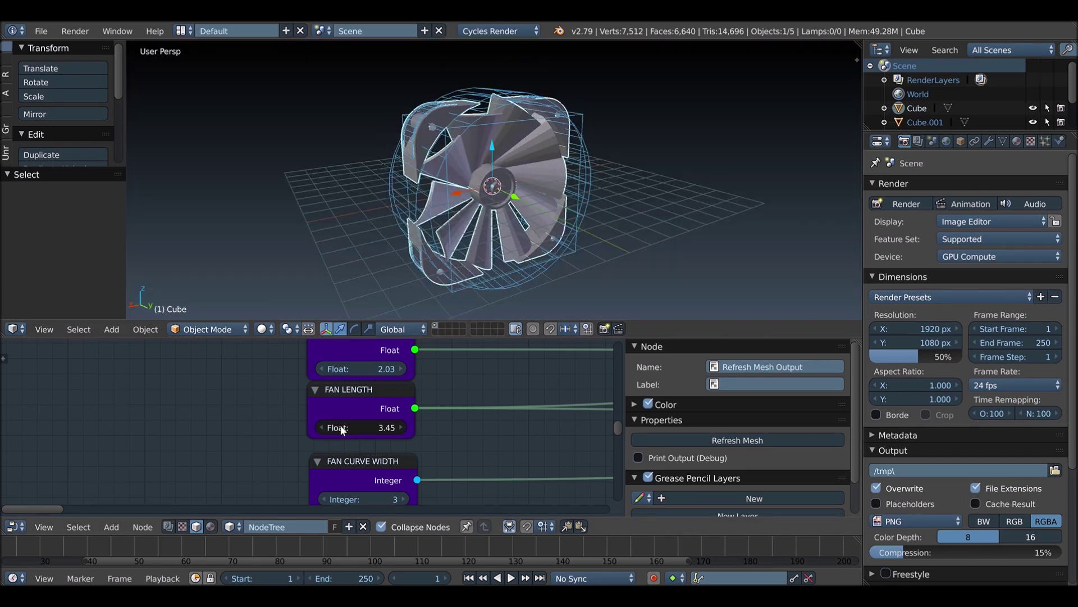
# Step: Set the fan curve width to 1
pyautogui.moveTo(382, 500); pyautogui.dragTo(372, 429, button='middle')
pyautogui.moveTo(378, 428)
pyautogui.mouseDown()
pyautogui.moveTo(361, 430)
pyautogui.moveTo(385, 429)
pyautogui.mouseUp()
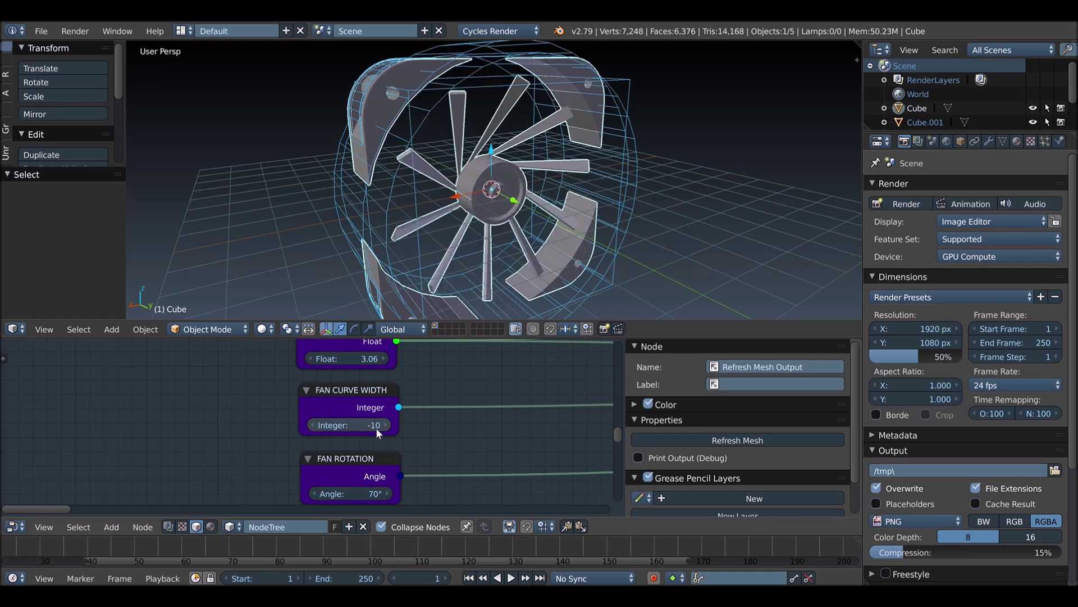
pyautogui.scroll(-3, 385, 430)
pyautogui.scroll(-2, 421, 421)
pyautogui.scroll(4, 309, 427)
pyautogui.moveTo(164, 429)
pyautogui.mouseDown(button='middle')
pyautogui.moveTo(309, 450)
pyautogui.moveTo(333, 365)
pyautogui.mouseUp(button='middle')
pyautogui.click(314, 452)
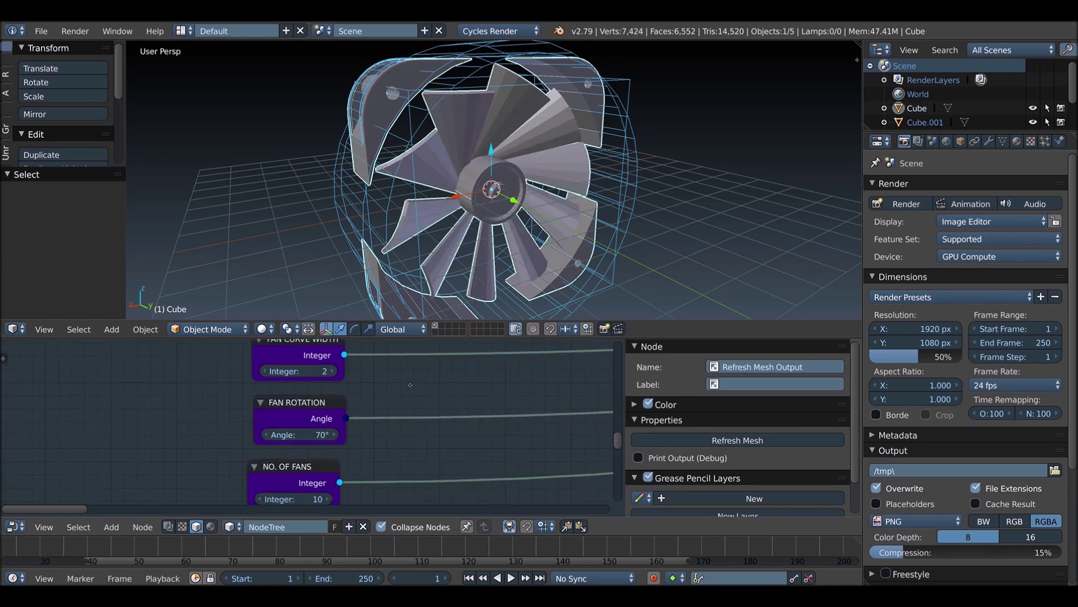
# Step: Tilt the blades by setting the FAN ROTATION angle to 35°
pyautogui.moveTo(314, 428)
pyautogui.mouseDown()
pyautogui.moveTo(639, 424)
pyautogui.moveTo(305, 400)
pyautogui.moveTo(59, 402)
pyautogui.moveTo(116, 445)
pyautogui.mouseUp()
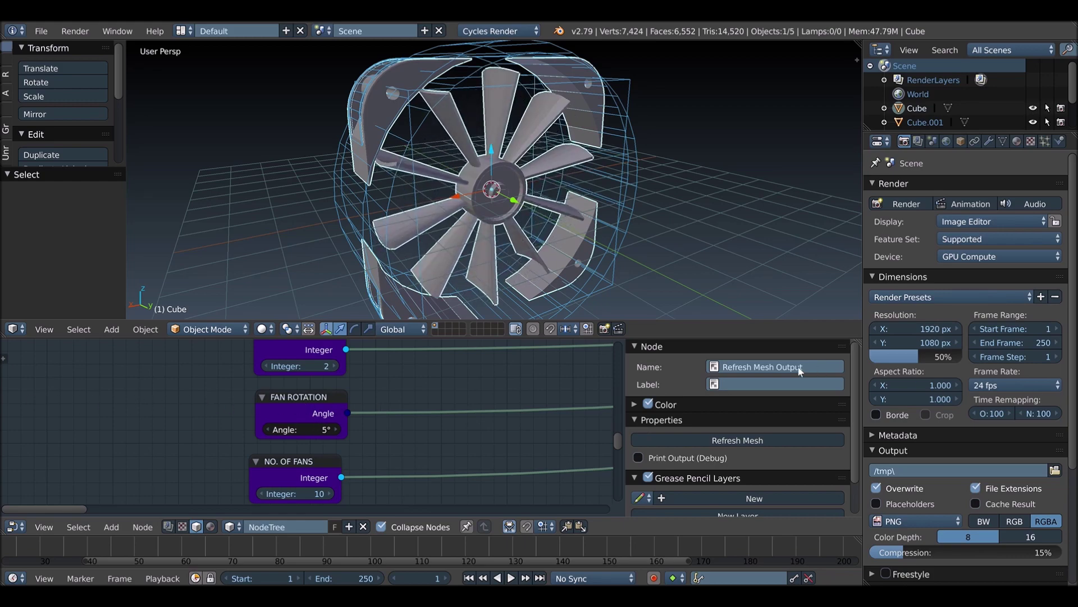
pyautogui.moveTo(115, 445); pyautogui.dragTo(104, 442, button='middle')
pyautogui.moveTo(576, 251); pyautogui.dragTo(573, 240, button='middle')
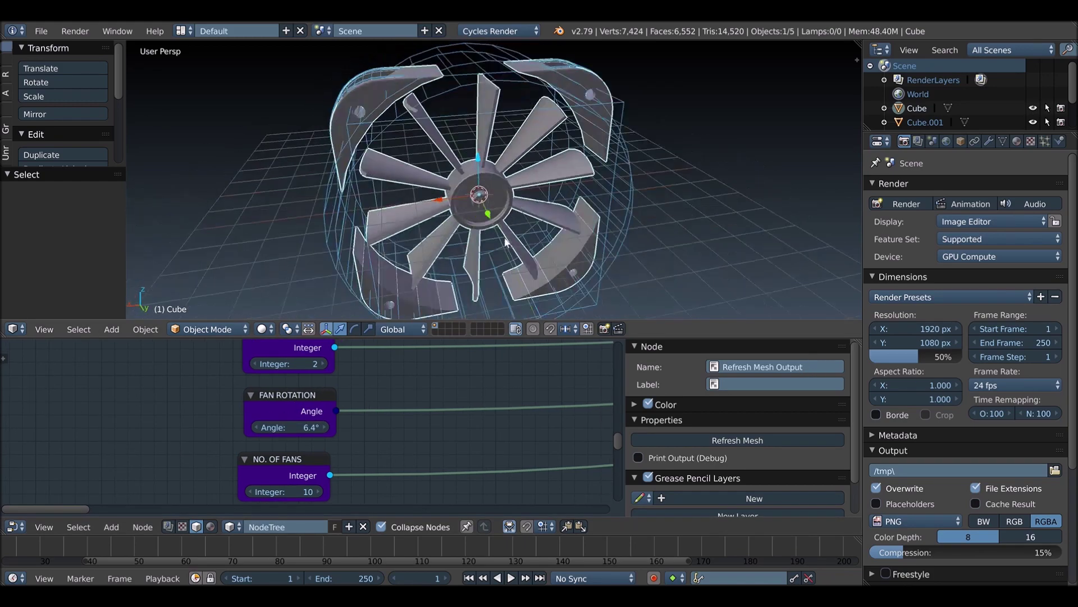
pyautogui.hotkey('shift', 'z')
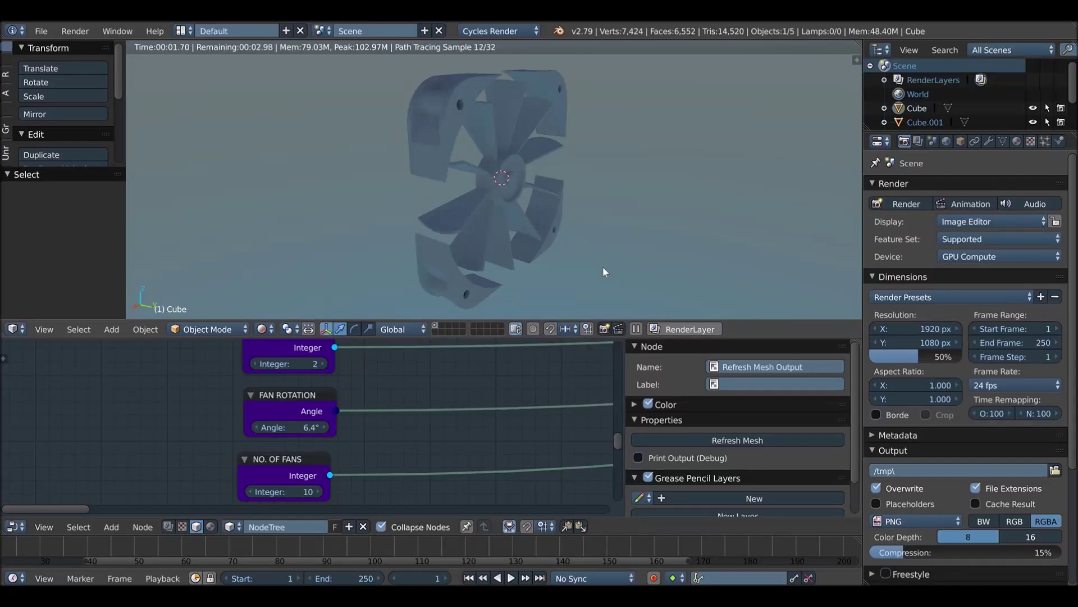
pyautogui.hotkey('shift', 'z')
pyautogui.moveTo(602, 267); pyautogui.dragTo(551, 220, button='middle')
pyautogui.moveTo(310, 427); pyautogui.dragTo(699, 406)
pyautogui.moveTo(494, 220)
pyautogui.mouseDown(button='middle')
pyautogui.moveTo(567, 209)
pyautogui.moveTo(506, 225)
pyautogui.mouseUp(button='middle')
pyautogui.moveTo(289, 428)
pyautogui.mouseDown()
pyautogui.moveTo(1014, 447)
pyautogui.moveTo(180, 447)
pyautogui.mouseUp()
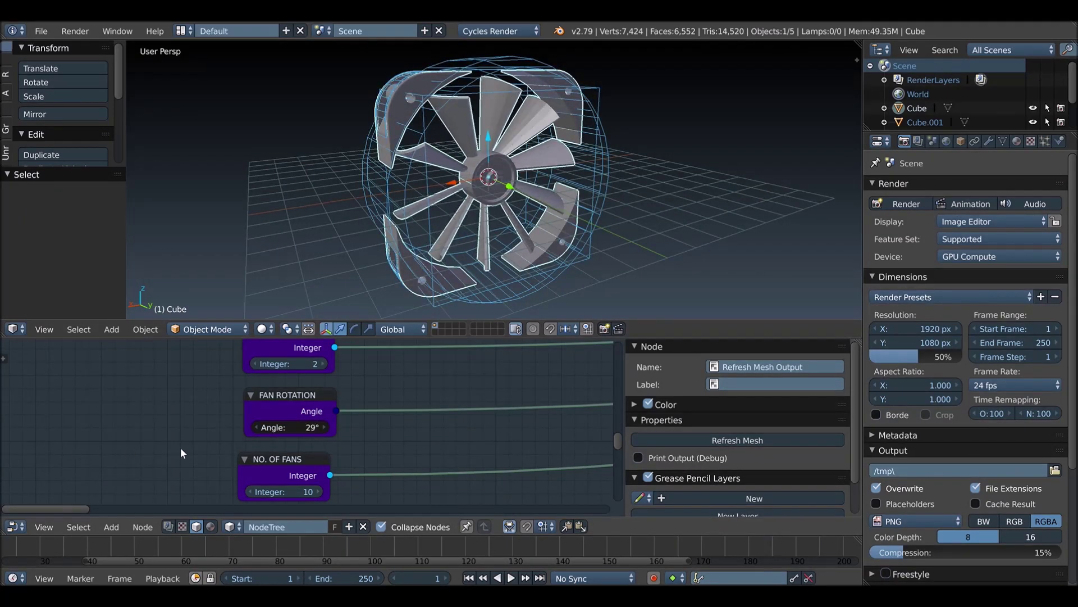
pyautogui.moveTo(422, 268)
pyautogui.mouseDown(button='middle')
pyautogui.moveTo(553, 198)
pyautogui.moveTo(506, 226)
pyautogui.mouseUp(button='middle')
# Step: Reduce the number of fan blades from 10 to 4
pyautogui.moveTo(365, 460); pyautogui.dragTo(378, 411, button='middle')
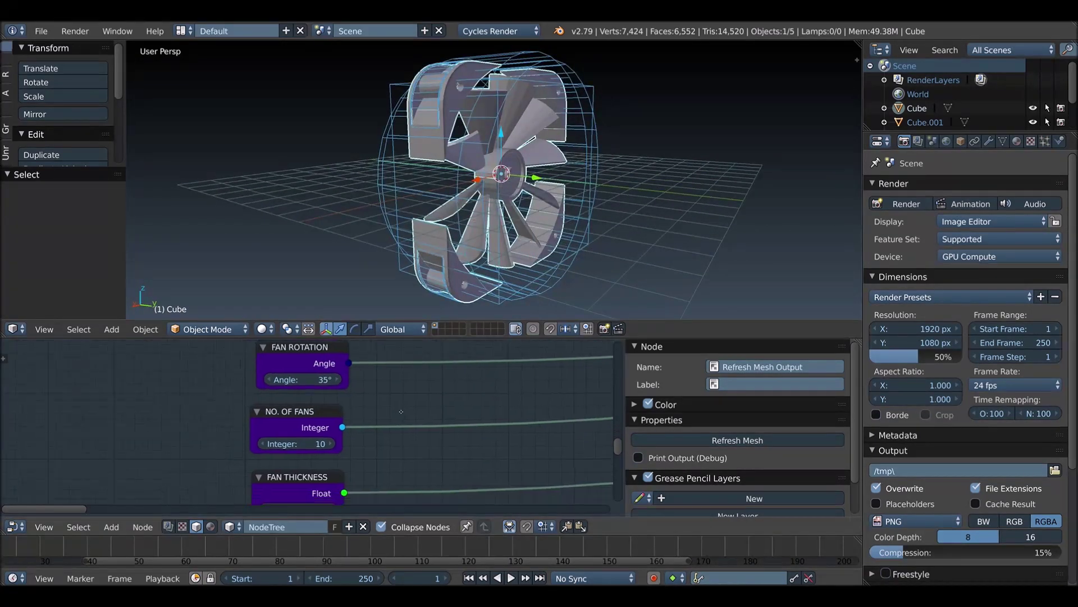
pyautogui.moveTo(506, 236); pyautogui.dragTo(454, 238, button='middle')
pyautogui.moveTo(269, 444)
pyautogui.mouseDown()
pyautogui.moveTo(247, 444)
pyautogui.moveTo(259, 445)
pyautogui.mouseUp()
# Step: Drop the blade count to 3 and set the fan thickness to 0.10
pyautogui.moveTo(506, 242); pyautogui.dragTo(545, 274, button='middle')
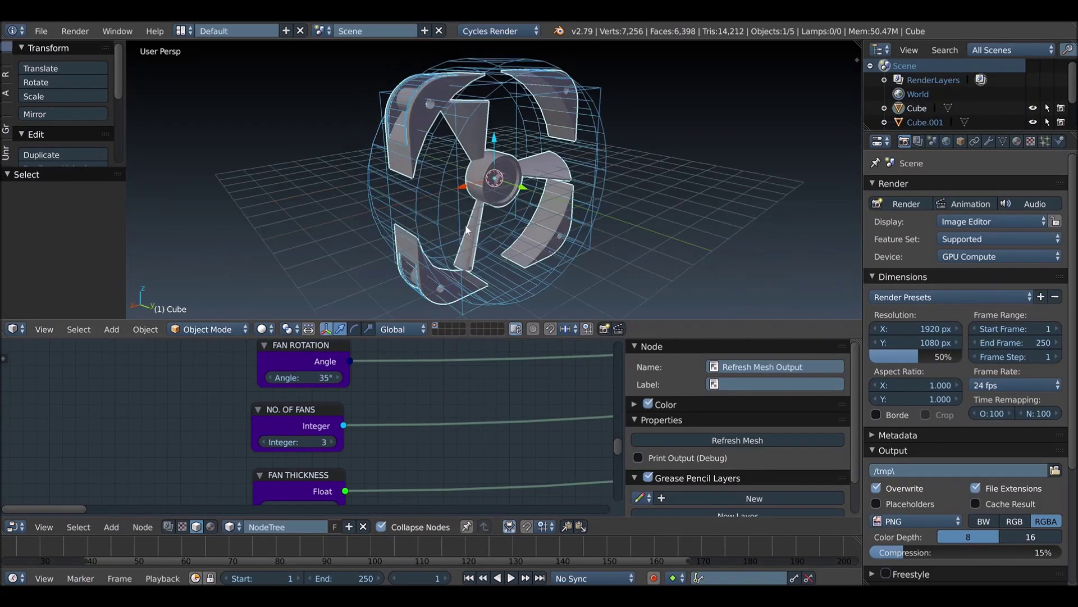
pyautogui.hotkey('shift', 'z')
pyautogui.hotkey('shift', 'z')
pyautogui.moveTo(296, 500); pyautogui.dragTo(294, 431, button='middle')
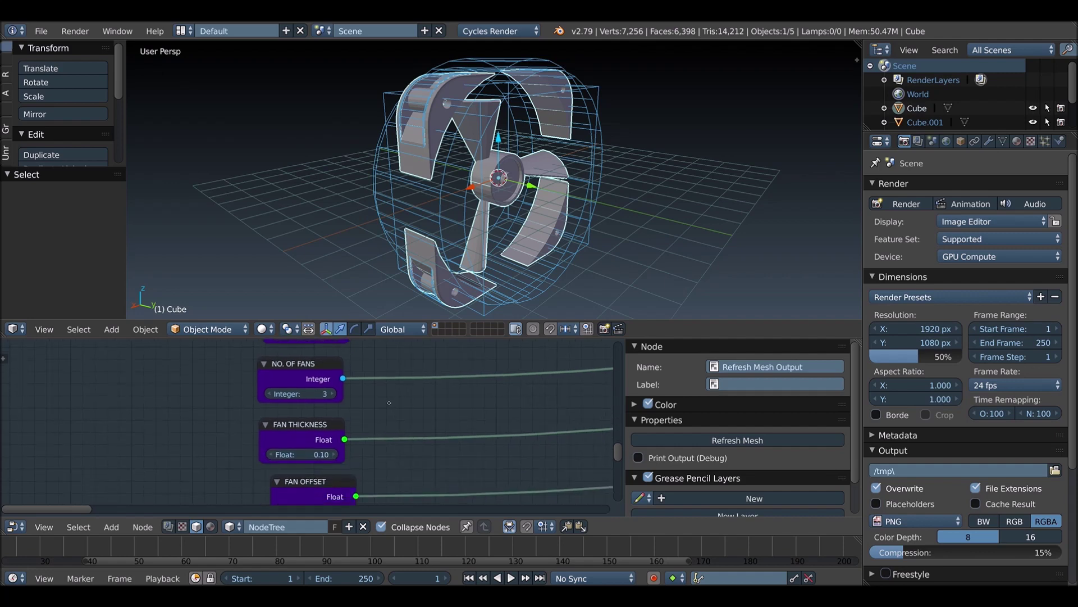
pyautogui.moveTo(294, 430)
pyautogui.mouseDown()
pyautogui.moveTo(318, 430)
pyautogui.moveTo(304, 431)
pyautogui.mouseUp()
pyautogui.scroll(5, 506, 141)
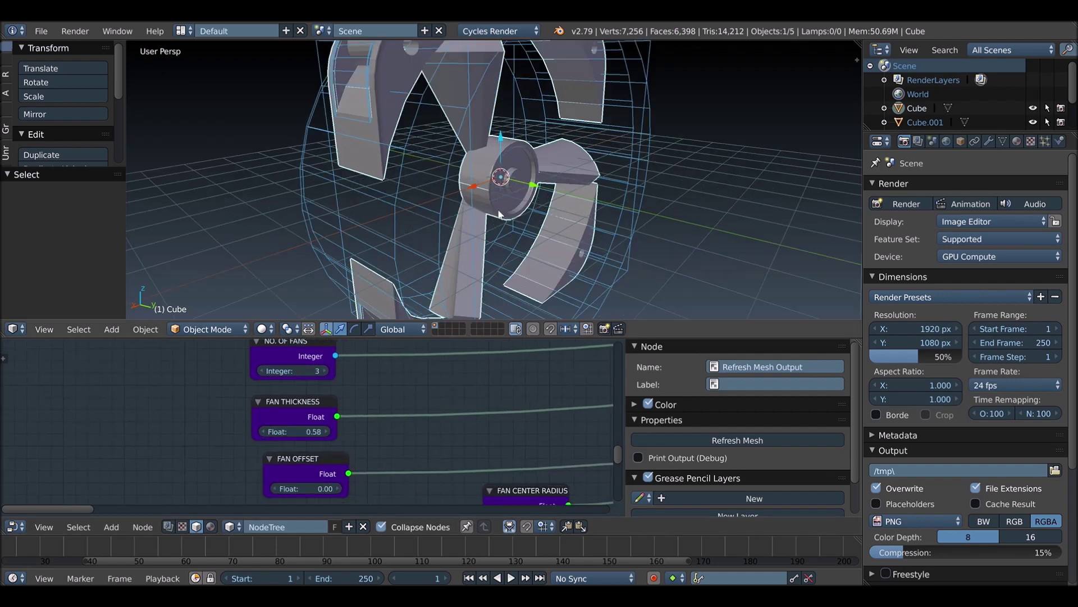
pyautogui.scroll(3, 519, 120)
pyautogui.moveTo(292, 432)
pyautogui.mouseDown()
pyautogui.moveTo(270, 431)
pyautogui.moveTo(301, 432)
pyautogui.mouseUp()
pyautogui.scroll(-5, 548, 199)
pyautogui.moveTo(548, 199); pyautogui.dragTo(522, 214, button='middle')
pyautogui.hotkey('shift', 'z')
pyautogui.hotkey('shift', 'z')
pyautogui.moveTo(308, 432); pyautogui.dragTo(323, 430)
# Step: Raise the number of fan blades to 6
pyautogui.scroll(2, 322, 431)
pyautogui.click(326, 406)
pyautogui.click(326, 406)
pyautogui.moveTo(388, 219); pyautogui.dragTo(418, 220, button='middle')
pyautogui.scroll(-6, 423, 444)
# Step: Shift the blades along the hub with a fan offset of -0.42
pyautogui.moveTo(317, 427); pyautogui.dragTo(320, 426)
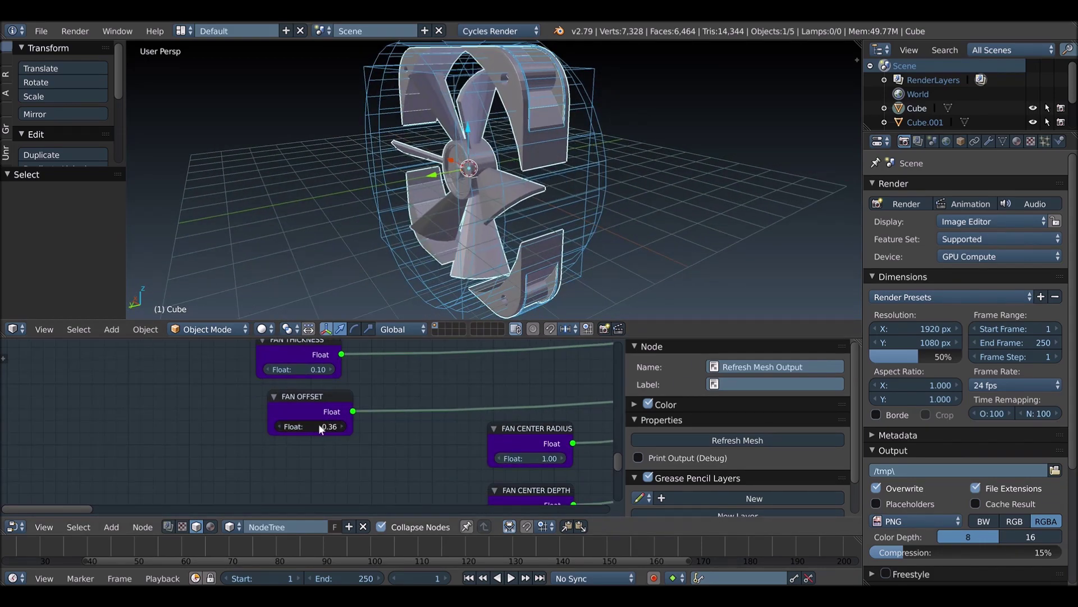
pyautogui.moveTo(415, 288)
pyautogui.mouseDown(button='middle')
pyautogui.moveTo(387, 242)
pyautogui.moveTo(480, 256)
pyautogui.moveTo(493, 304)
pyautogui.mouseUp(button='middle')
pyautogui.scroll(-2, 424, 453)
# Step: Enlarge the FAN CENTER RADIUS to 2.20 in the node editor
pyautogui.scroll(2, 424, 453)
pyautogui.scroll(3, 373, 388)
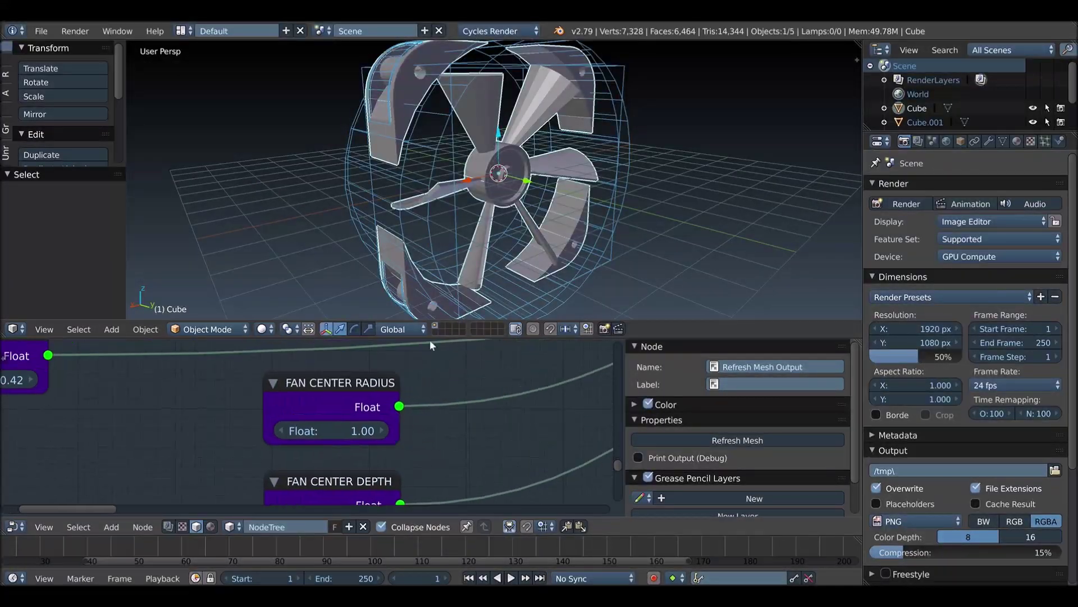
pyautogui.scroll(4, 565, 226)
pyautogui.scroll(2, 533, 249)
pyautogui.moveTo(342, 429); pyautogui.dragTo(382, 430)
pyautogui.scroll(-2, 480, 192)
pyautogui.scroll(-2, 480, 191)
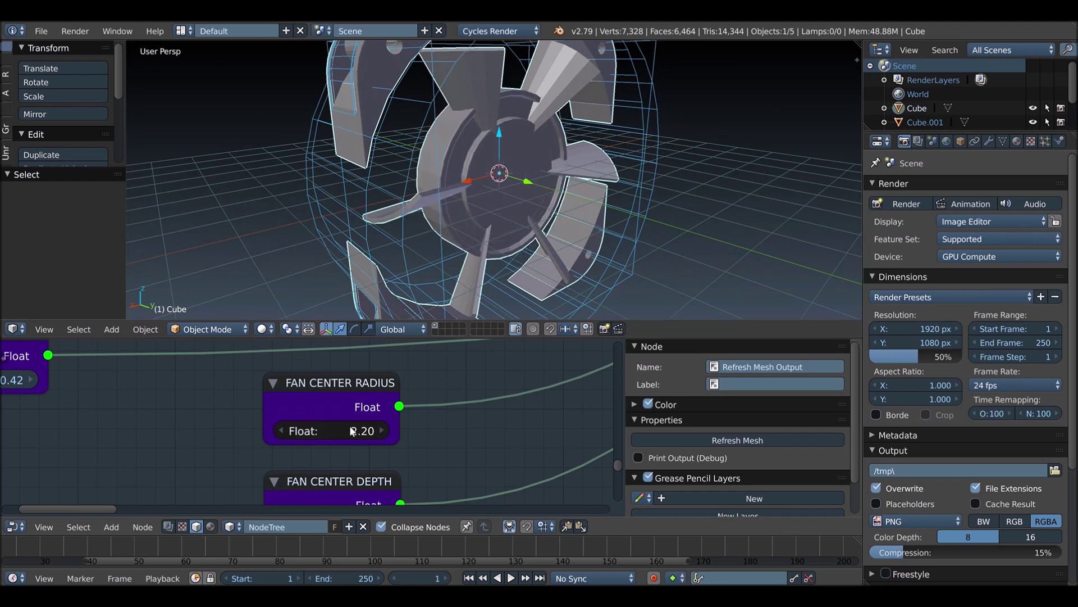
pyautogui.scroll(-3, 504, 188)
# Step: Set FAN CENTER DEPTH to 0.34 and preview the shallower hub in rendered shading
pyautogui.hotkey('shift', 'z')
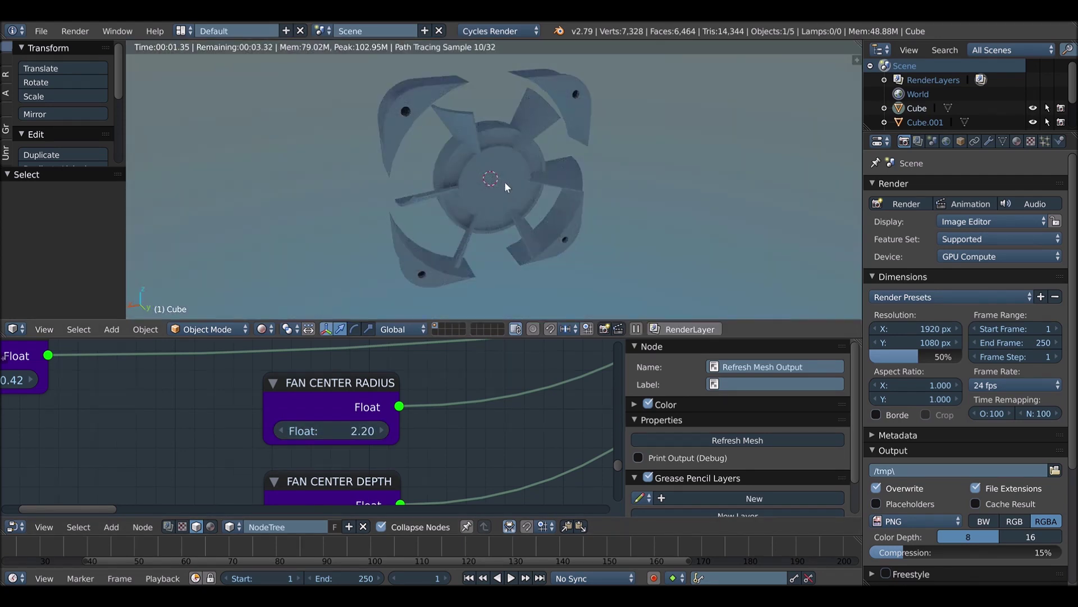
pyautogui.hotkey('shift', 'z')
pyautogui.keyDown('shift'); pyautogui.scroll(-3, 360, 414); pyautogui.keyUp('shift')
pyautogui.moveTo(343, 441); pyautogui.dragTo(334, 441)
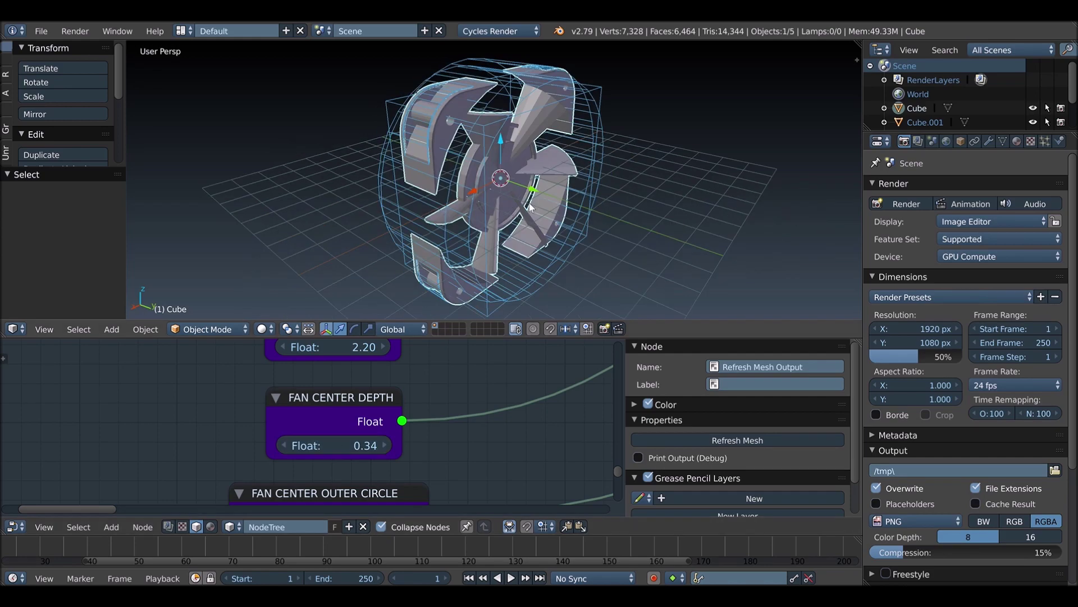
pyautogui.hotkey('shift', 'z')
pyautogui.hotkey('shift', 'z')
pyautogui.moveTo(530, 194)
pyautogui.mouseDown(button='middle')
pyautogui.moveTo(543, 210)
pyautogui.moveTo(516, 208)
pyautogui.moveTo(552, 213)
pyautogui.mouseUp(button='middle')
# Step: Raise FAN CENTER OUTER CIRCLE to 0.42
pyautogui.scroll(2, 553, 213)
pyautogui.keyDown('shift'); pyautogui.scroll(-1, 387, 416); pyautogui.keyUp('shift')
pyautogui.keyDown('shift'); pyautogui.scroll(-3, 387, 415); pyautogui.keyUp('shift')
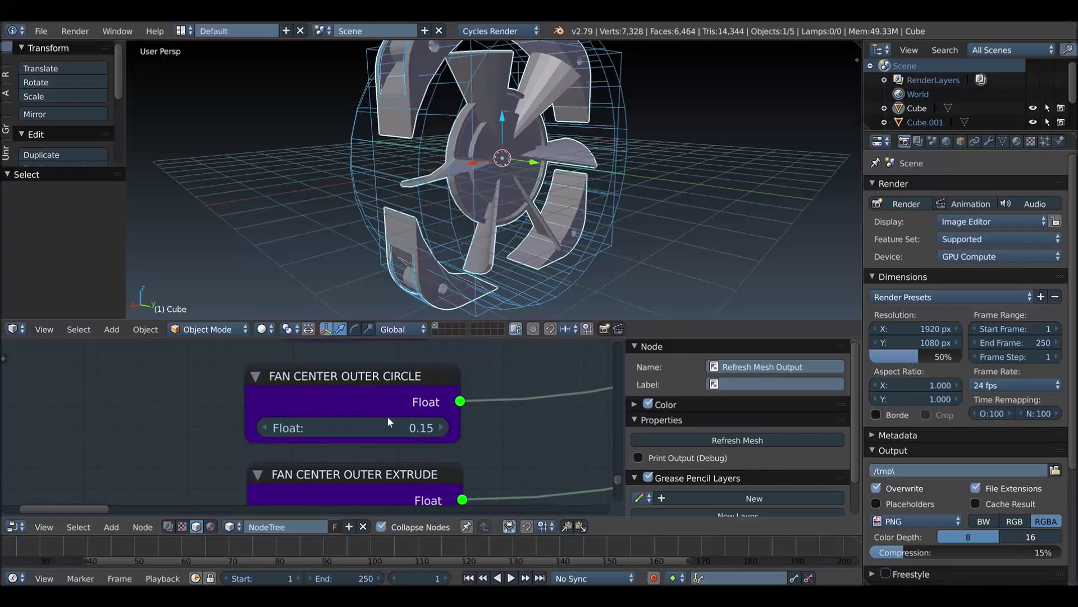
pyautogui.scroll(2, 387, 416)
pyautogui.scroll(3, 557, 188)
pyautogui.scroll(2, 557, 188)
pyautogui.click(429, 445)
pyautogui.click(461, 432)
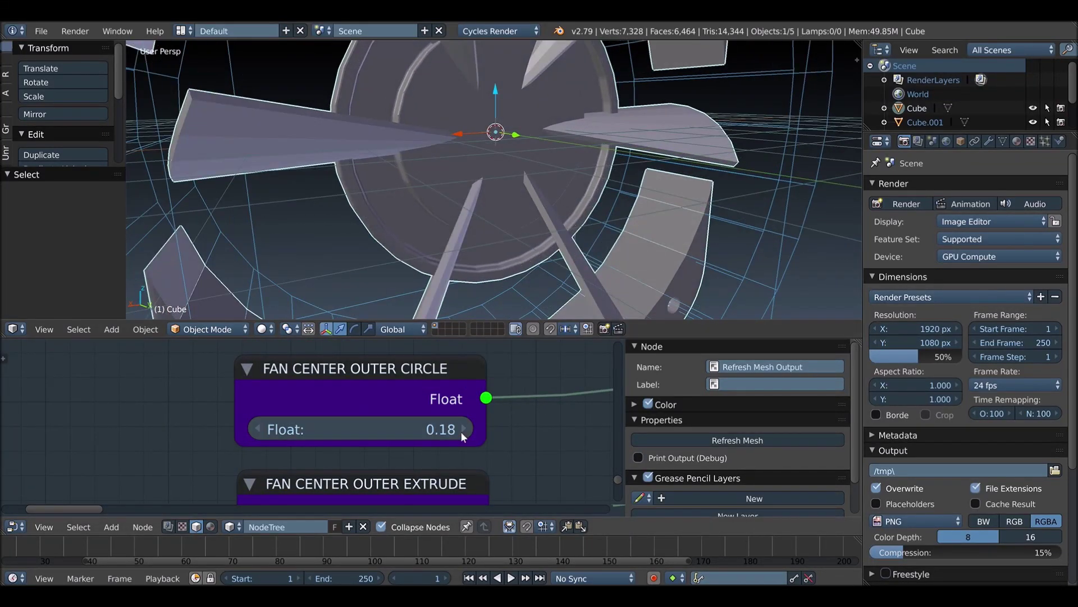
pyautogui.click(461, 431)
pyautogui.scroll(-2, 461, 432)
pyautogui.scroll(-2, 514, 415)
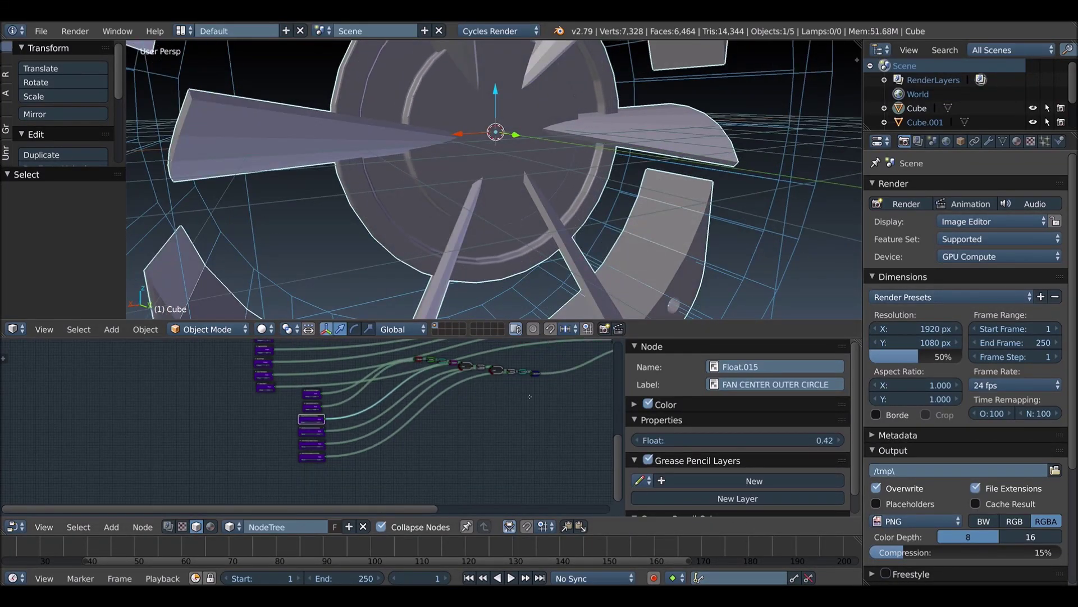
# Step: Select the Refresh Mesh Output node and set FAN CENTER OUTER CIRCLE to 0.51
pyautogui.scroll(-2, 467, 399)
pyautogui.scroll(1, 299, 464)
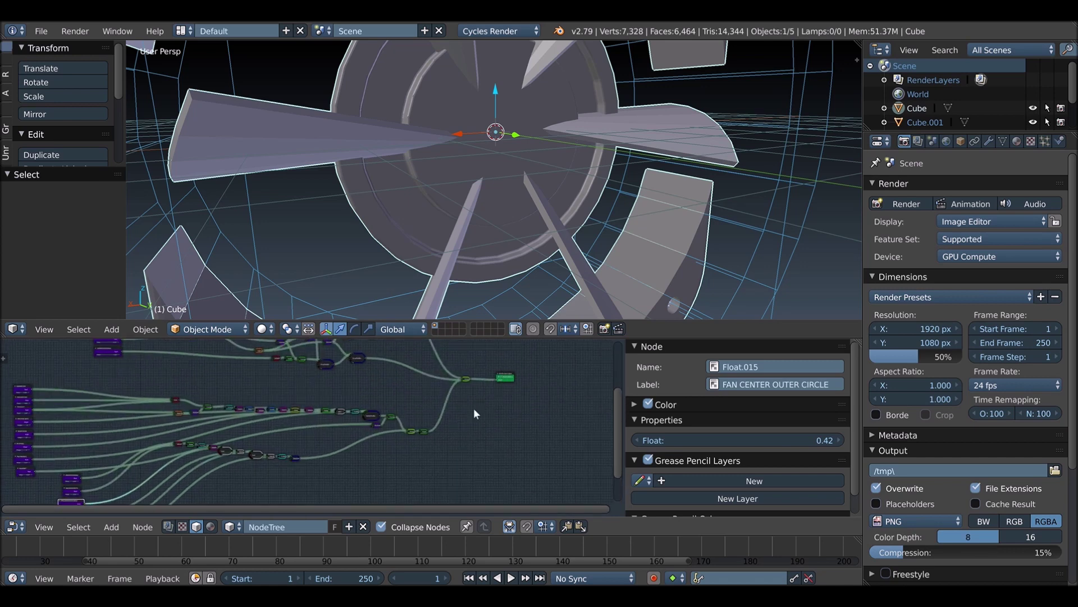
pyautogui.click(495, 386)
pyautogui.scroll(2, 249, 427)
pyautogui.scroll(3, 248, 427)
pyautogui.scroll(2, 352, 438)
pyautogui.click(331, 441)
# Step: Set FAN CENTER OUTER EXTRUDE to -0.24 and FAN CENTER INNER CIRCLE to 1.41
pyautogui.moveTo(331, 441); pyautogui.dragTo(357, 380, button='middle')
pyautogui.moveTo(331, 442); pyautogui.dragTo(324, 444)
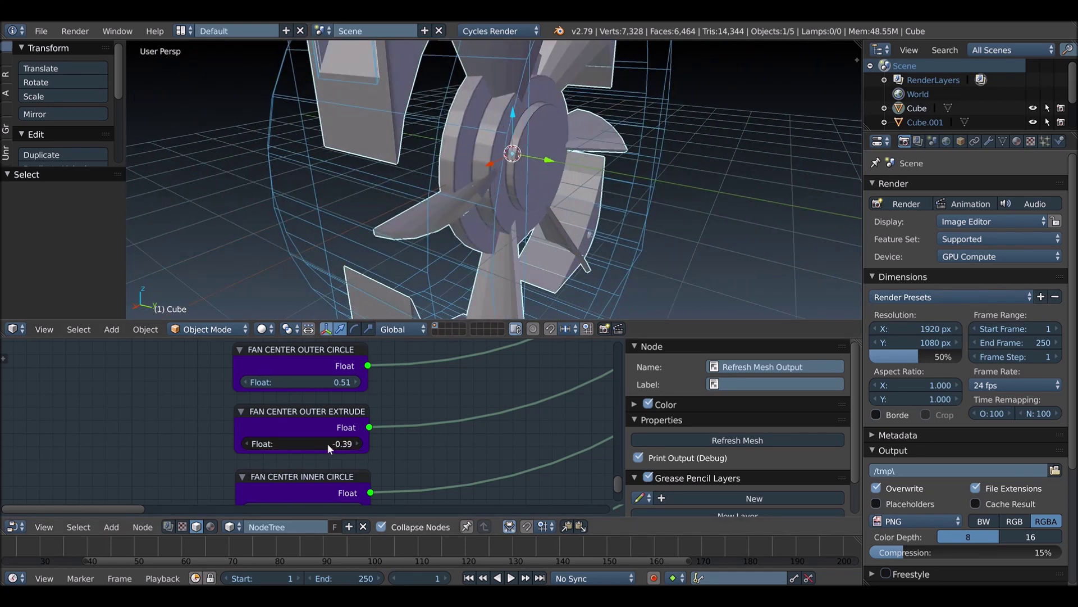
pyautogui.moveTo(324, 444); pyautogui.dragTo(349, 432, button='middle')
pyautogui.moveTo(331, 444); pyautogui.dragTo(317, 443)
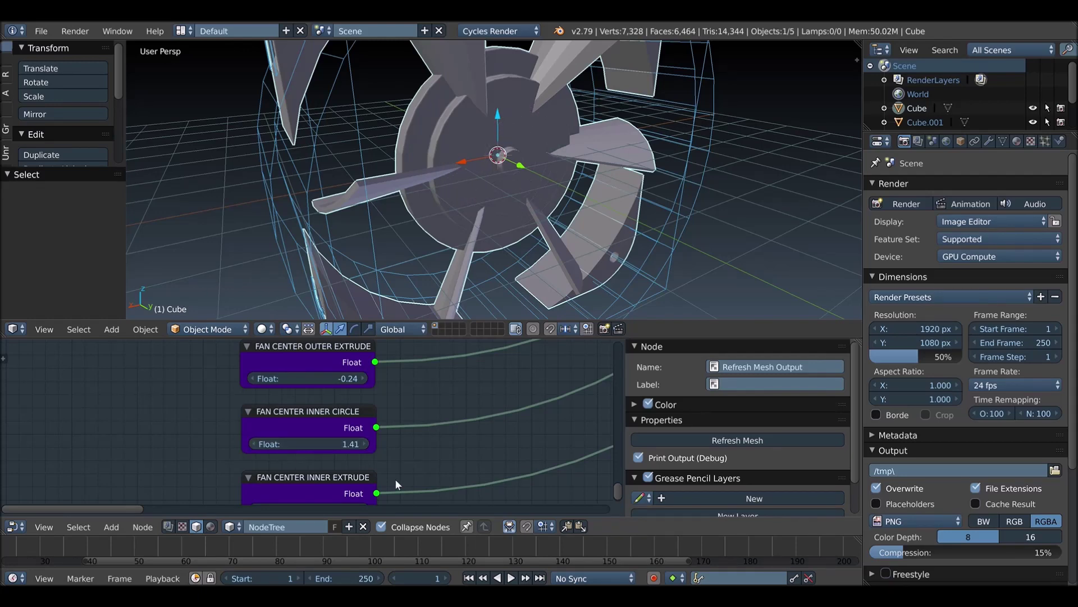
pyautogui.moveTo(361, 469); pyautogui.dragTo(374, 394, button='middle')
# Step: Set FAN CENTER INNER EXTRUDE to -1.29 and preview the finished fan rendered
pyautogui.moveTo(343, 433)
pyautogui.mouseDown()
pyautogui.moveTo(370, 437)
pyautogui.moveTo(352, 428)
pyautogui.mouseUp()
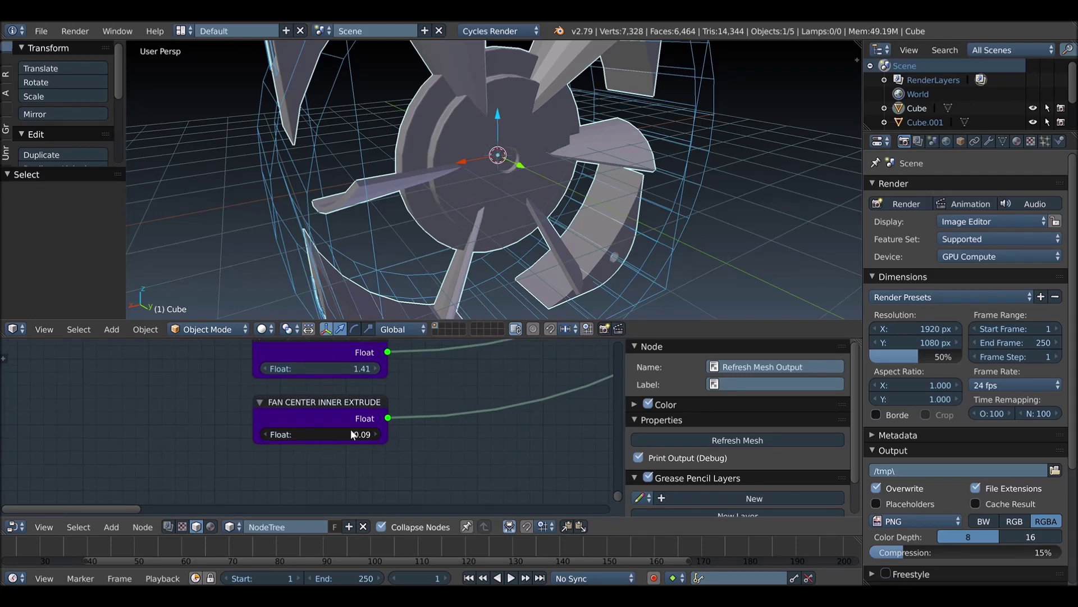
pyautogui.moveTo(522, 203)
pyautogui.mouseDown(button='middle')
pyautogui.moveTo(537, 187)
pyautogui.moveTo(582, 252)
pyautogui.mouseUp(button='middle')
pyautogui.hotkey('shift', 'z')
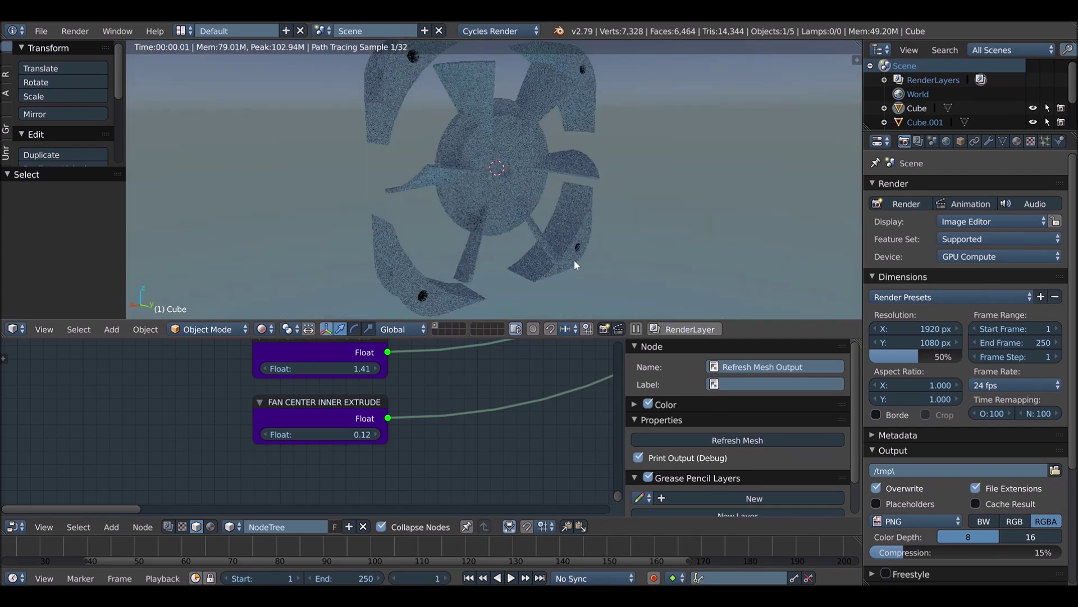
pyautogui.hotkey('shift', 'z')
pyautogui.moveTo(699, 198); pyautogui.dragTo(478, 255, button='middle')
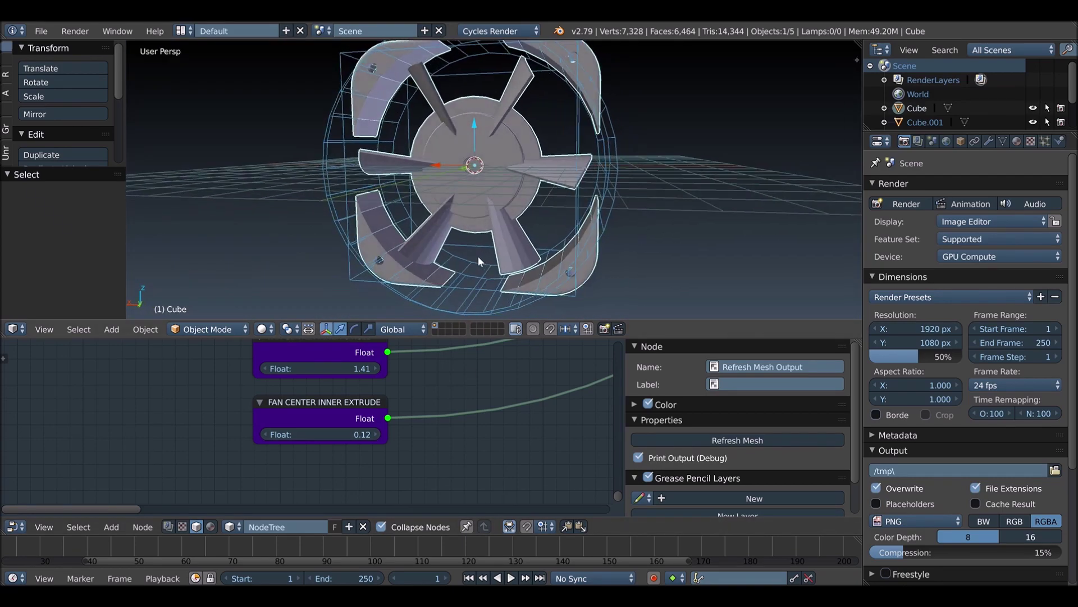
pyautogui.moveTo(321, 436); pyautogui.dragTo(331, 442)
pyautogui.moveTo(427, 263); pyautogui.dragTo(522, 247, button='middle')
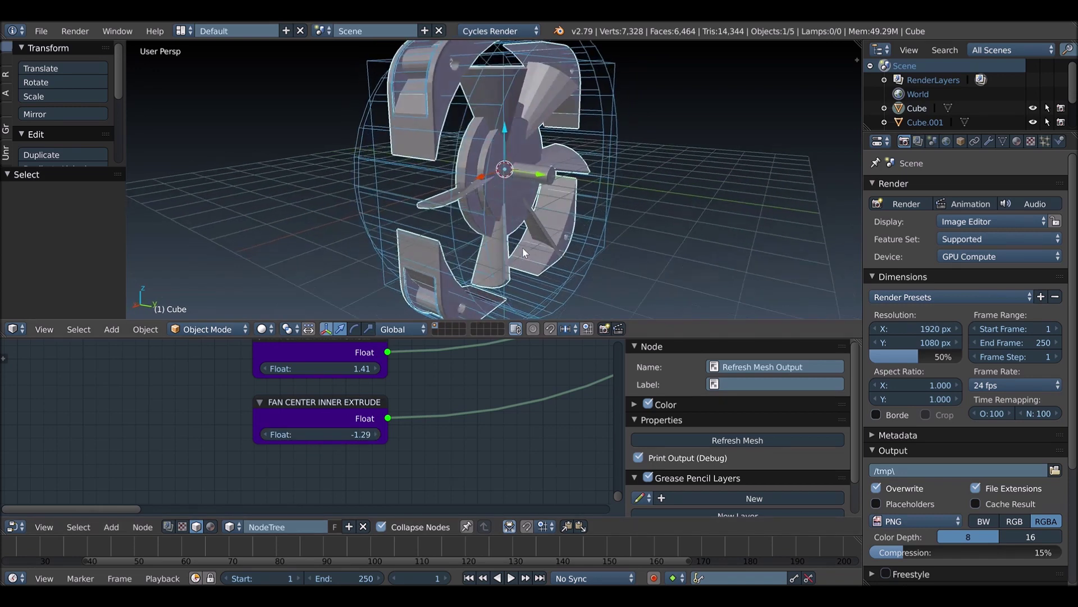
pyautogui.hotkey('shift', 'z')
pyautogui.hotkey('shift', 'z')
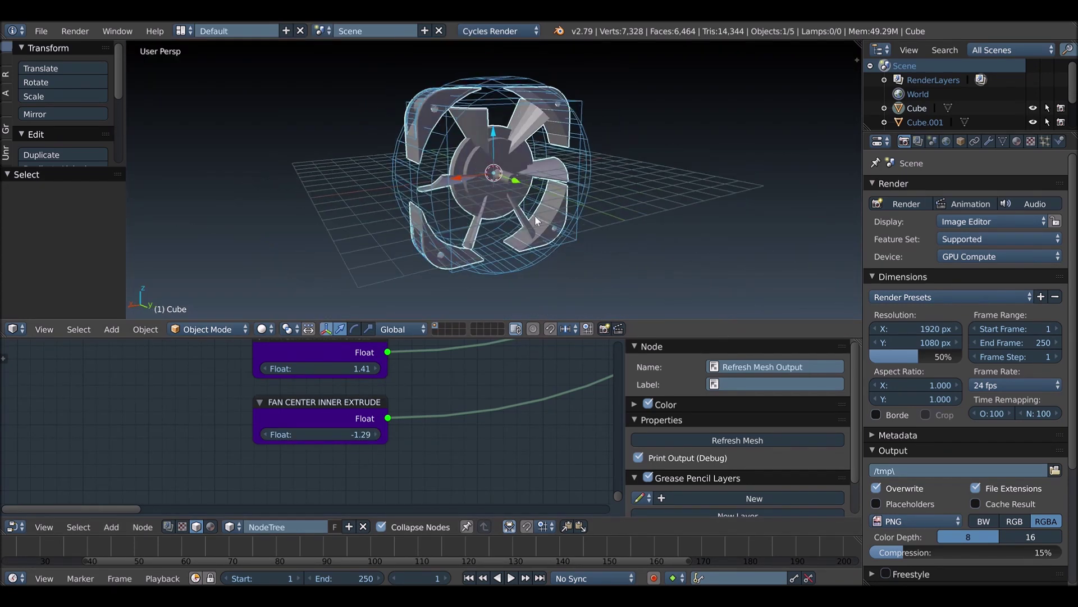